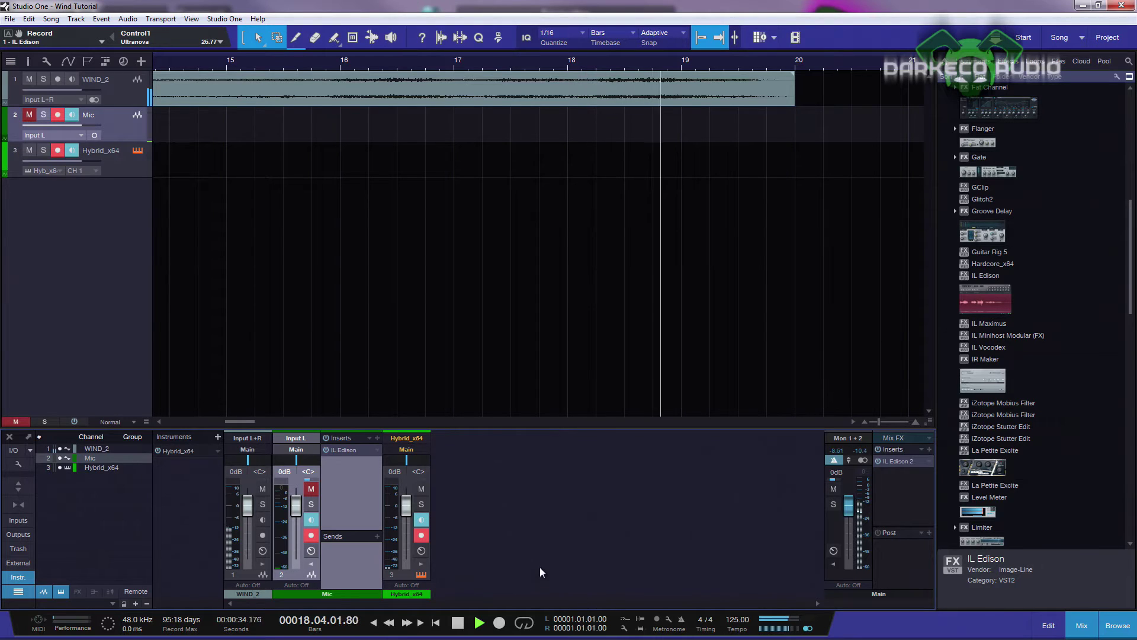
Stop playback of the WIND_2 recording from the transport bar
click(460, 622)
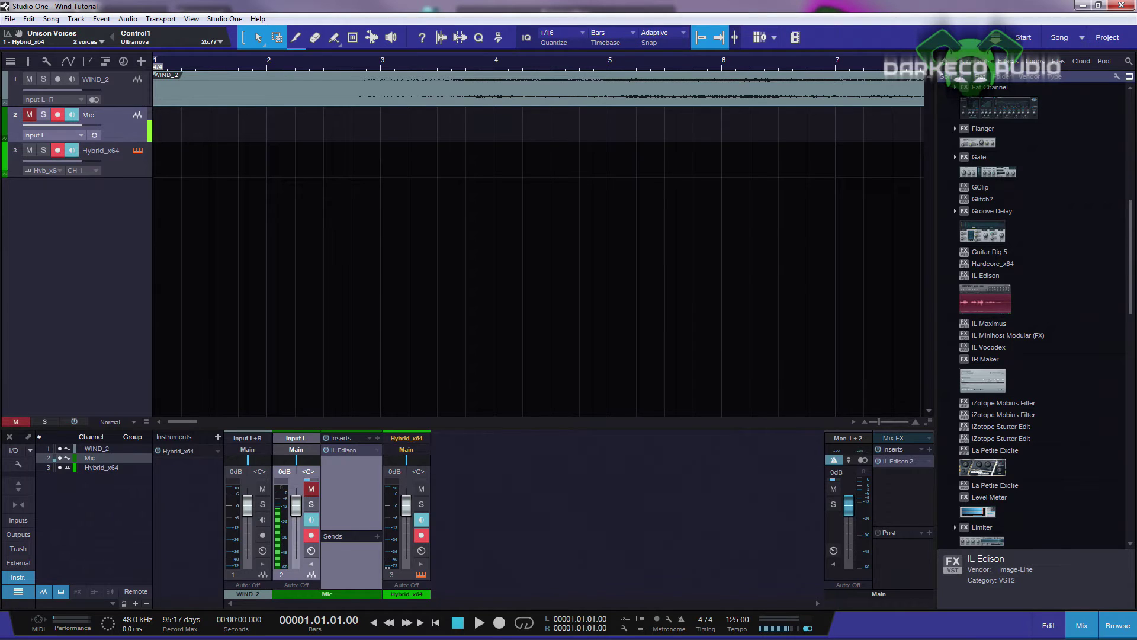
Drag the Hybrid 3 editor window, showing the Default preset, into place over the arrangement
drag(636, 88, 566, 132)
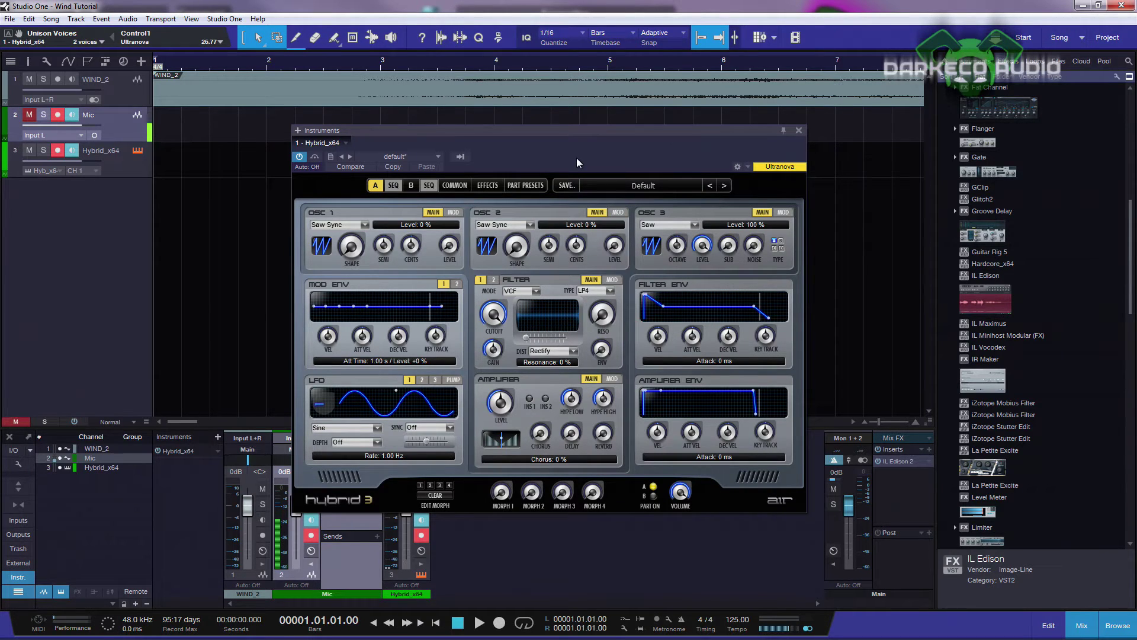
mouse_move(550, 130)
mouse_down()
mouse_move(567, 105)
mouse_move(545, 121)
mouse_move(546, 148)
mouse_up()
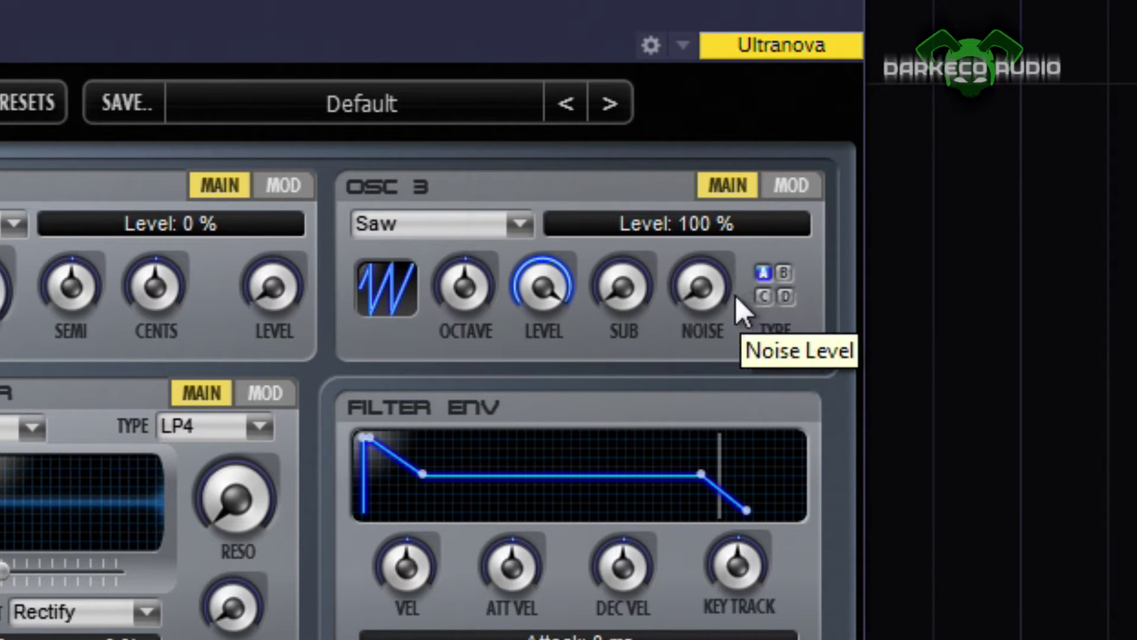
Turn OSC 3's noise up to 100% and its saw level down to 0%
drag(726, 296, 662, 190)
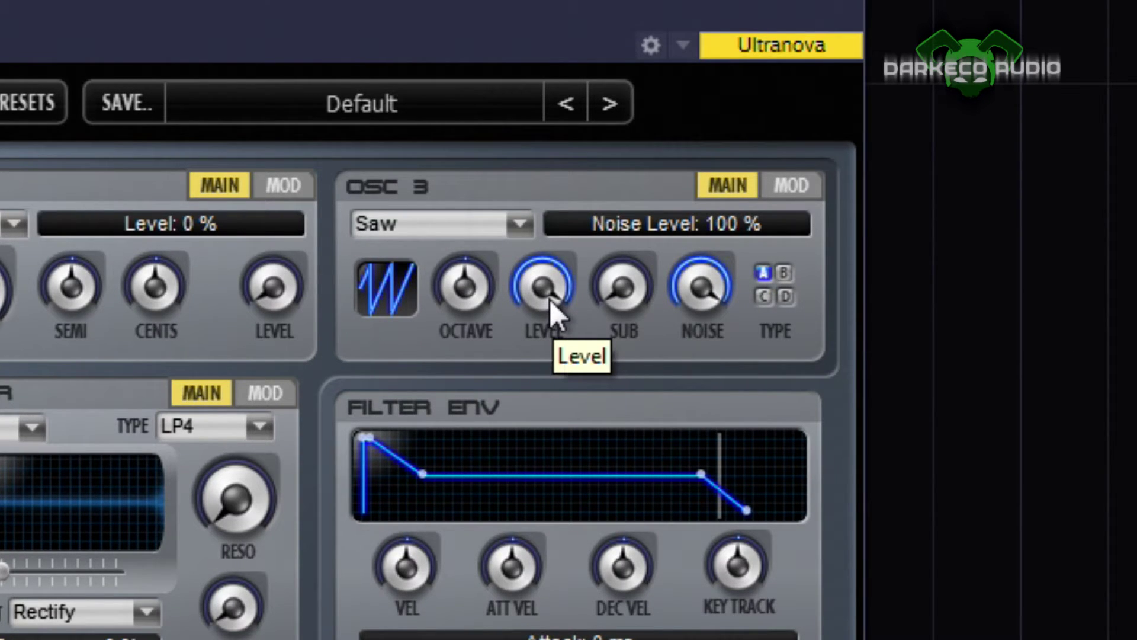
drag(550, 293, 549, 367)
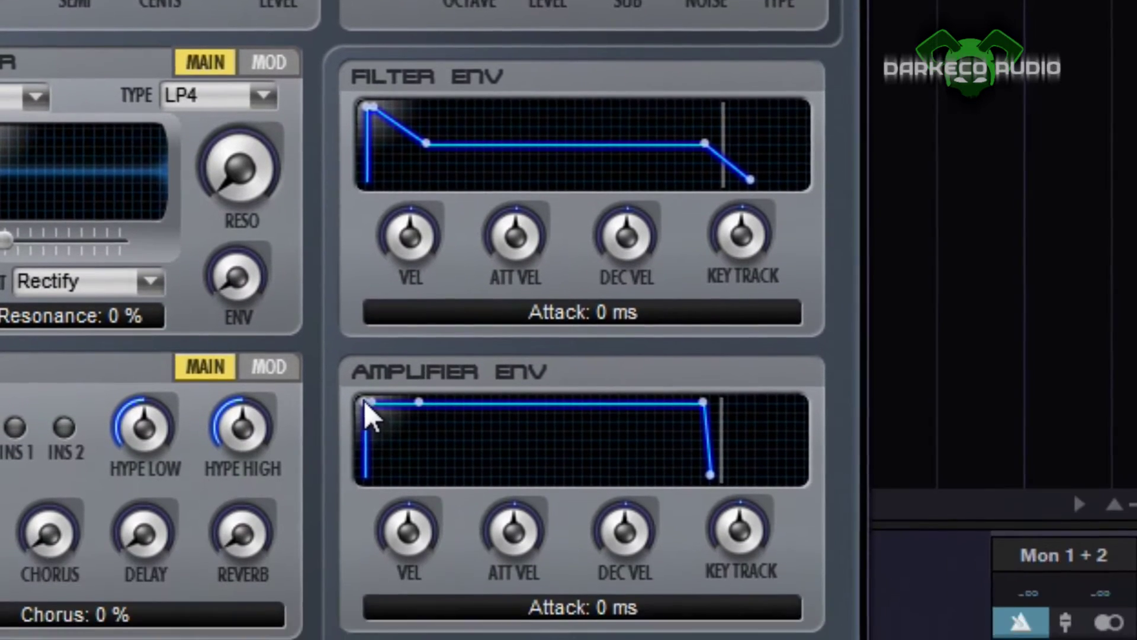
Stretch the amplifier envelope attack to 32 s and lengthen the release to about 15 s
drag(364, 400, 431, 400)
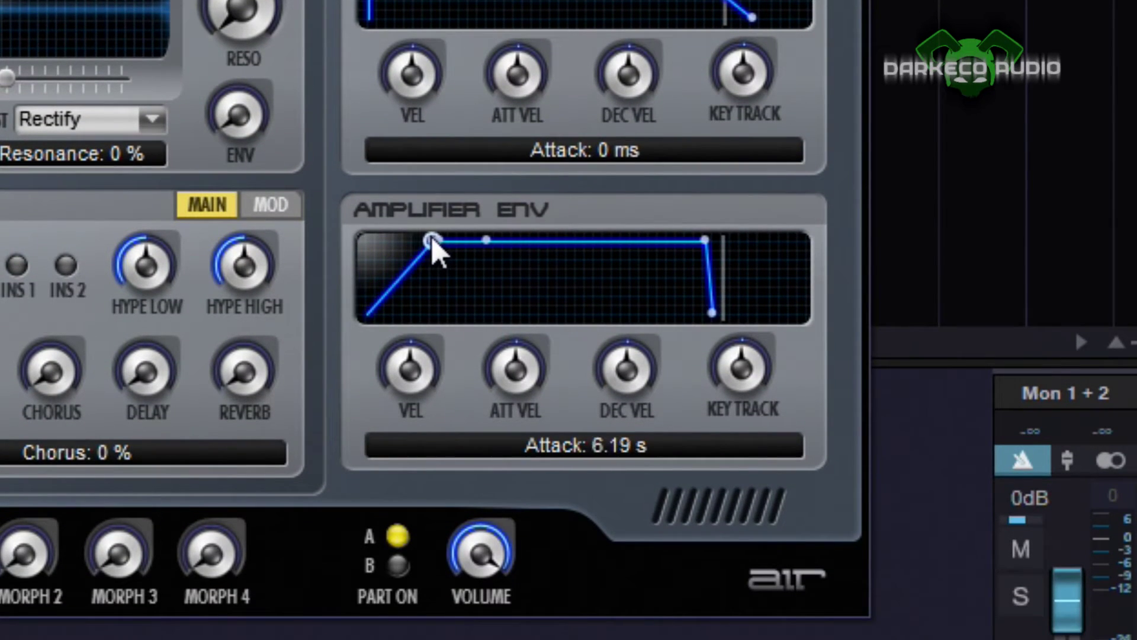
drag(431, 240, 719, 247)
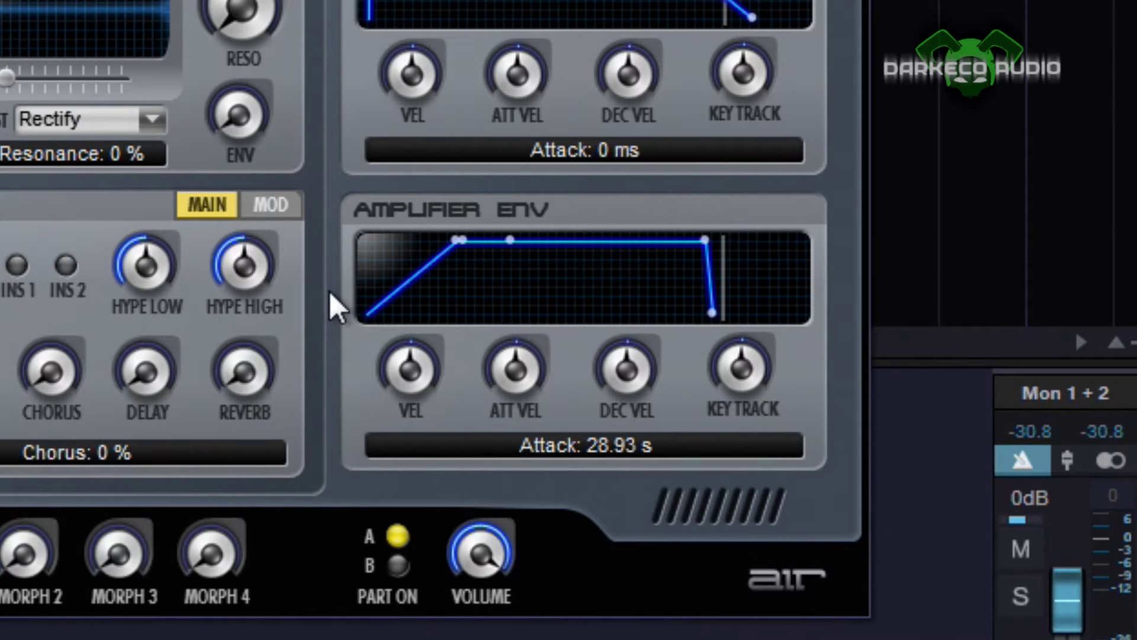
drag(716, 317, 784, 332)
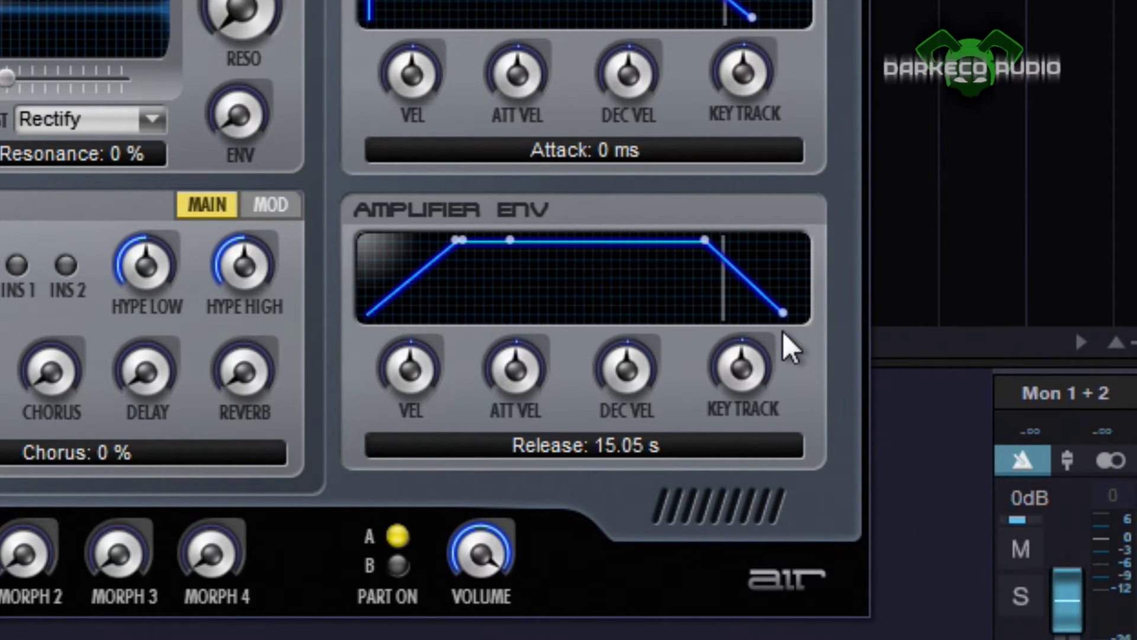
drag(454, 240, 471, 243)
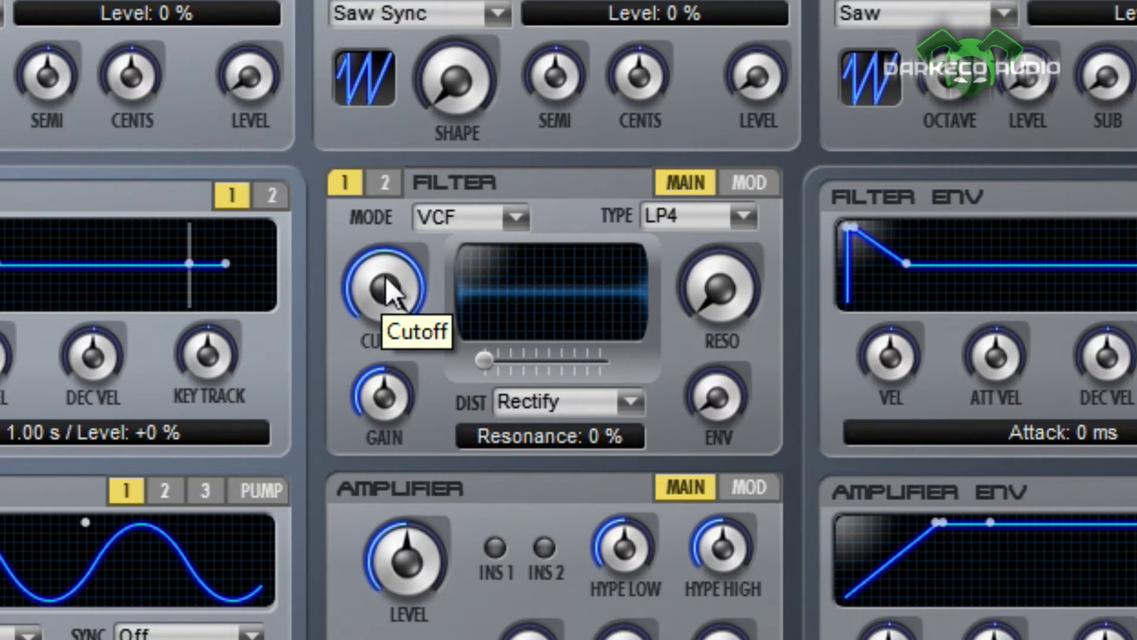
Lower the VCF LP4 filter cutoff from 100% to about 62%
drag(386, 284, 386, 309)
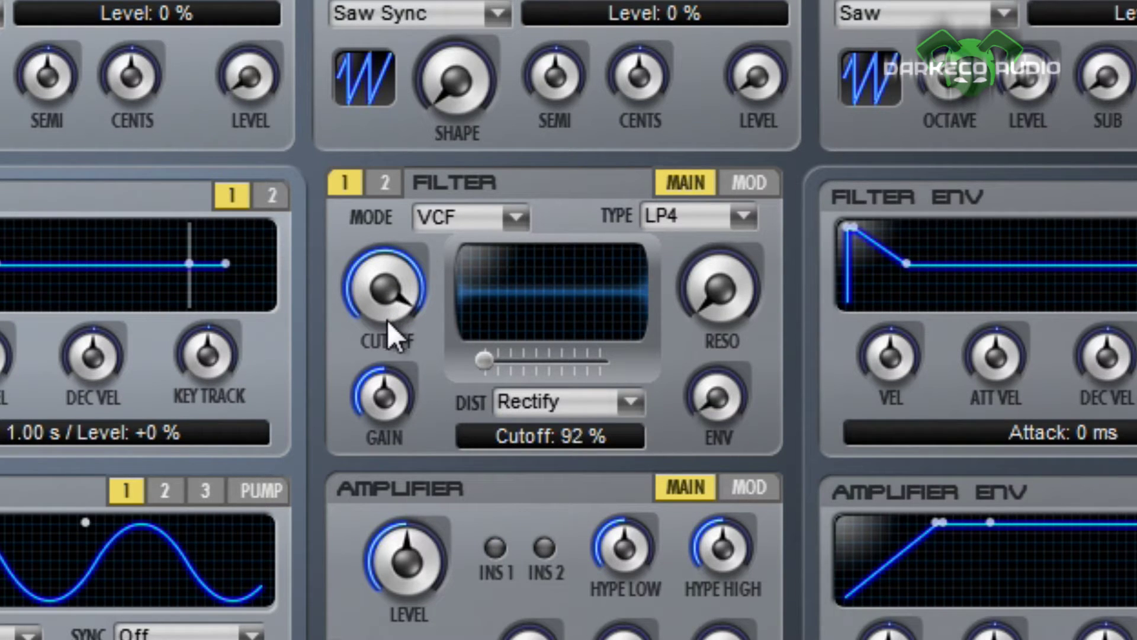
drag(386, 318, 403, 429)
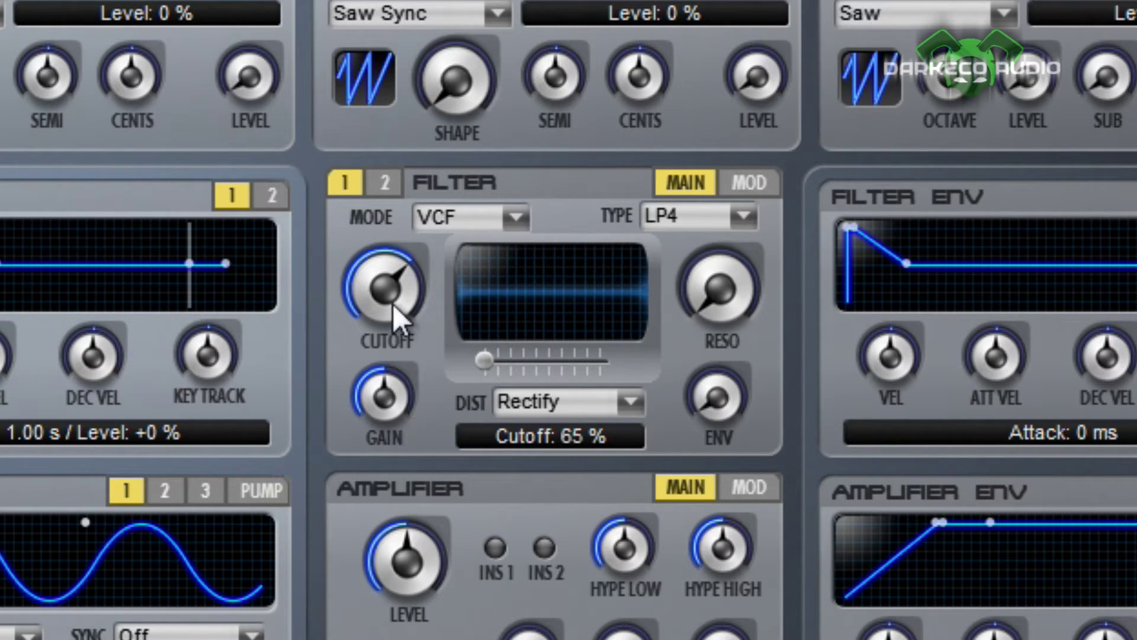
drag(392, 304, 391, 304)
drag(389, 296, 389, 299)
mouse_move(386, 289)
mouse_down()
mouse_move(395, 311)
mouse_move(395, 298)
mouse_up()
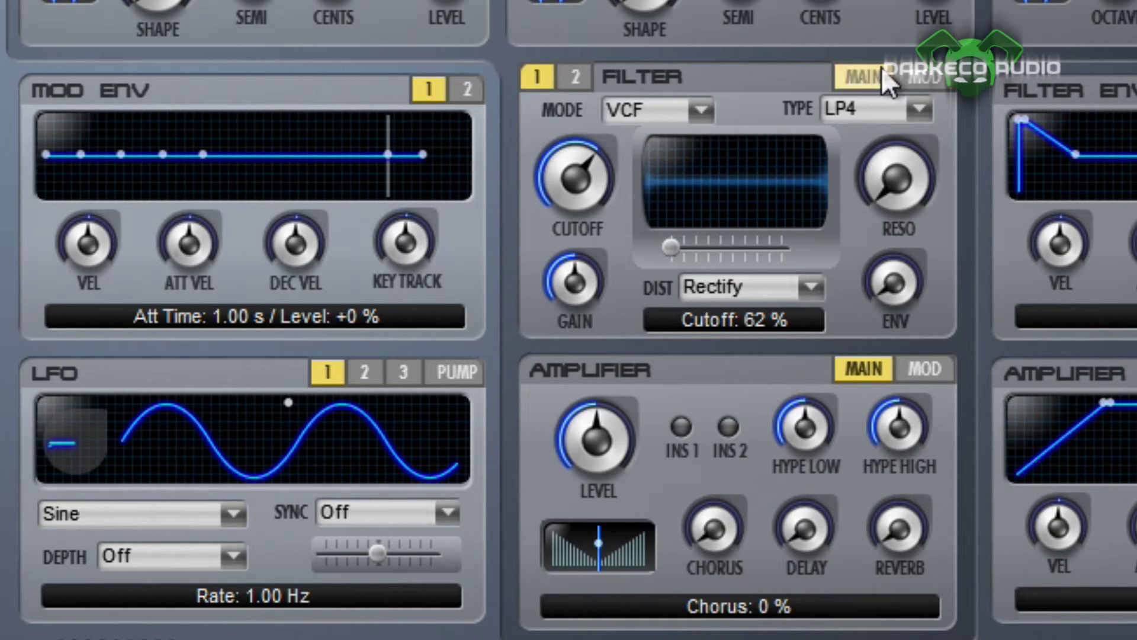
On the Filter MOD page, route LFO1 to the first cutoff slot at +25% level
click(916, 88)
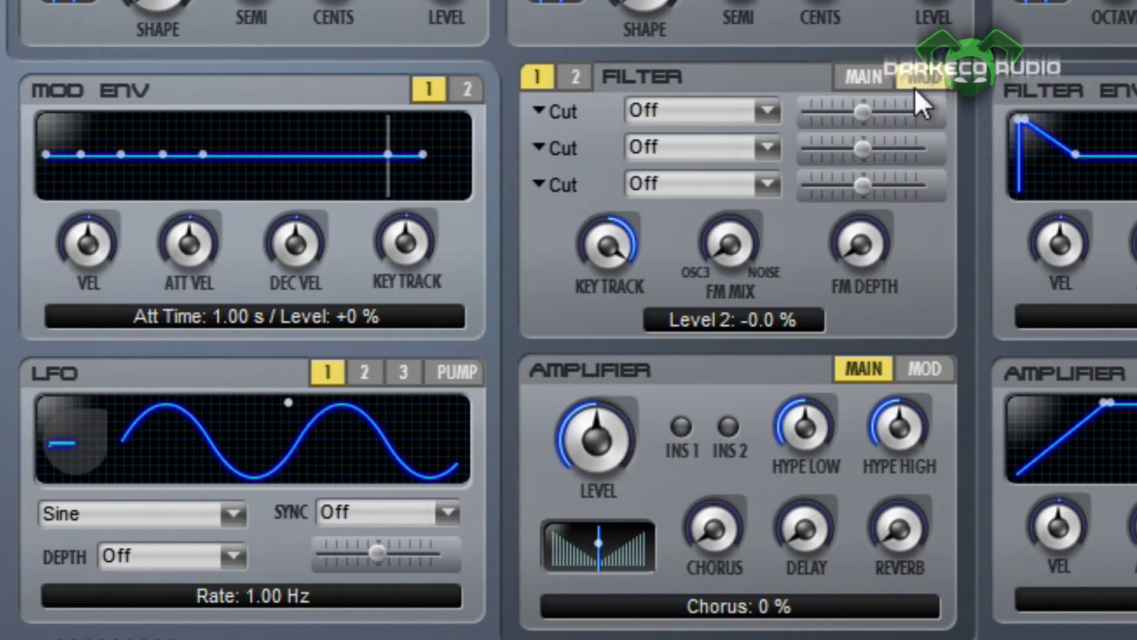
click(767, 112)
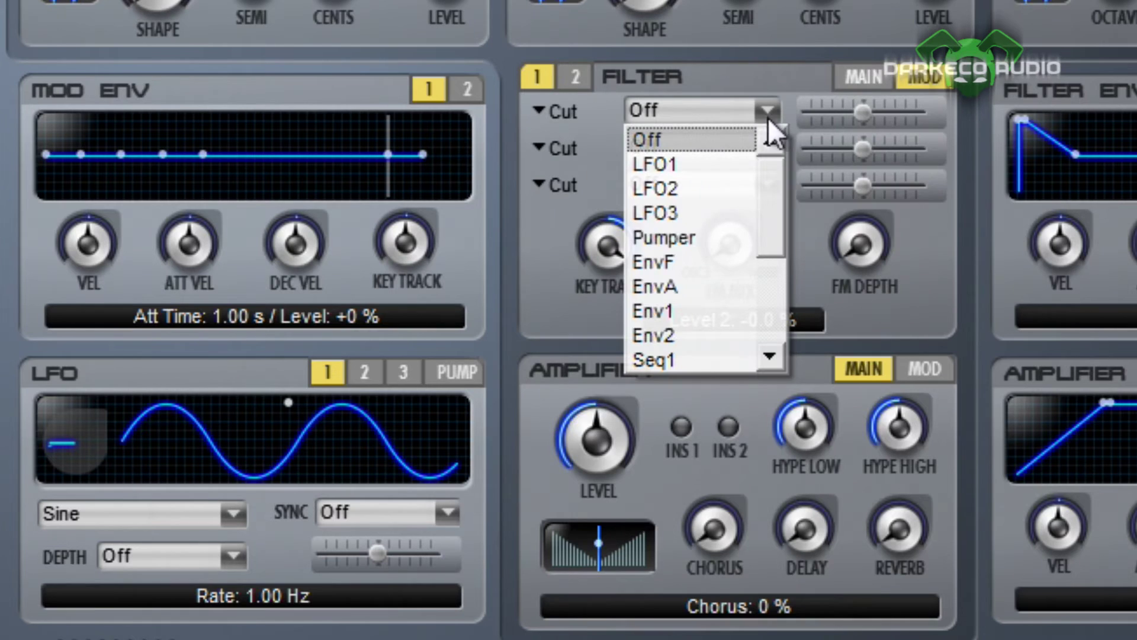
click(684, 158)
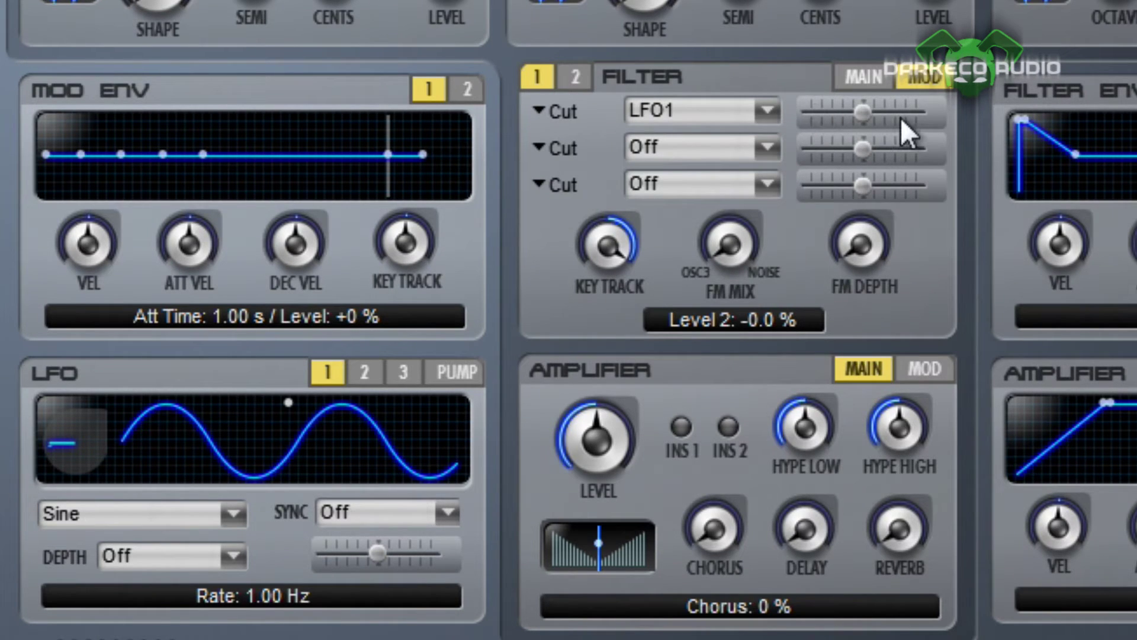
click(862, 112)
drag(862, 112, 950, 118)
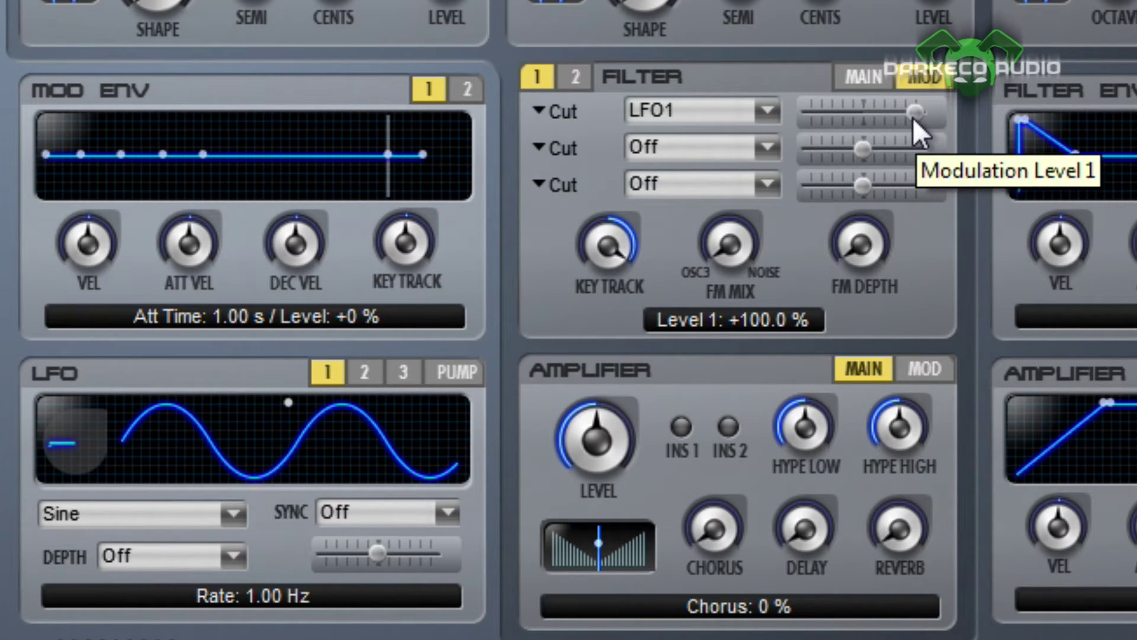
scroll(912, 118, down, 2)
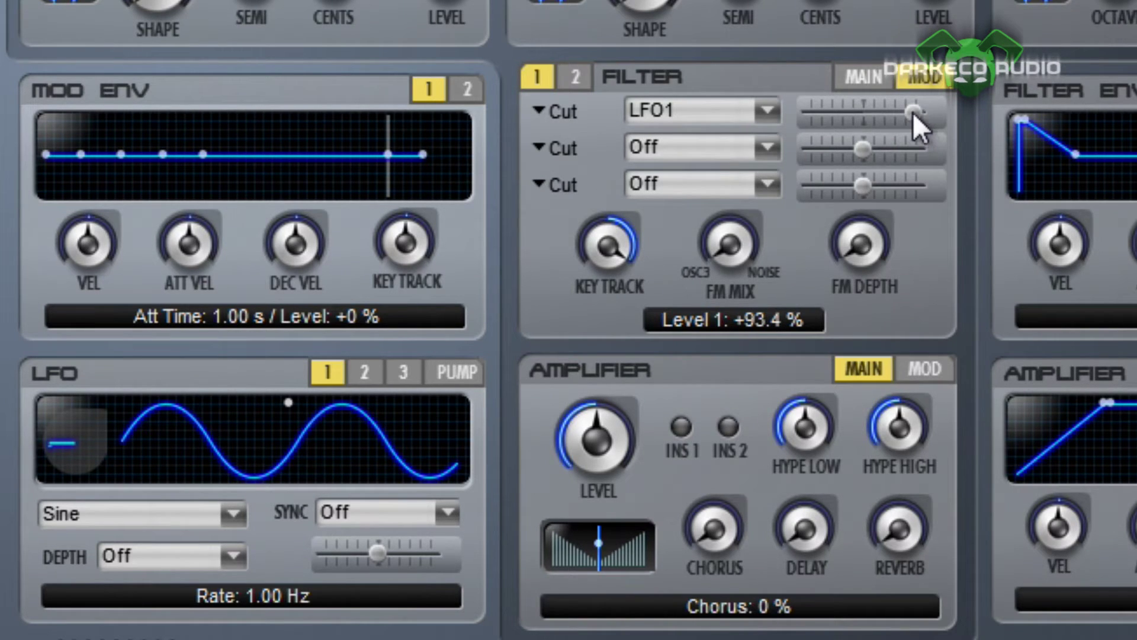
drag(912, 114, 890, 114)
drag(890, 113, 887, 113)
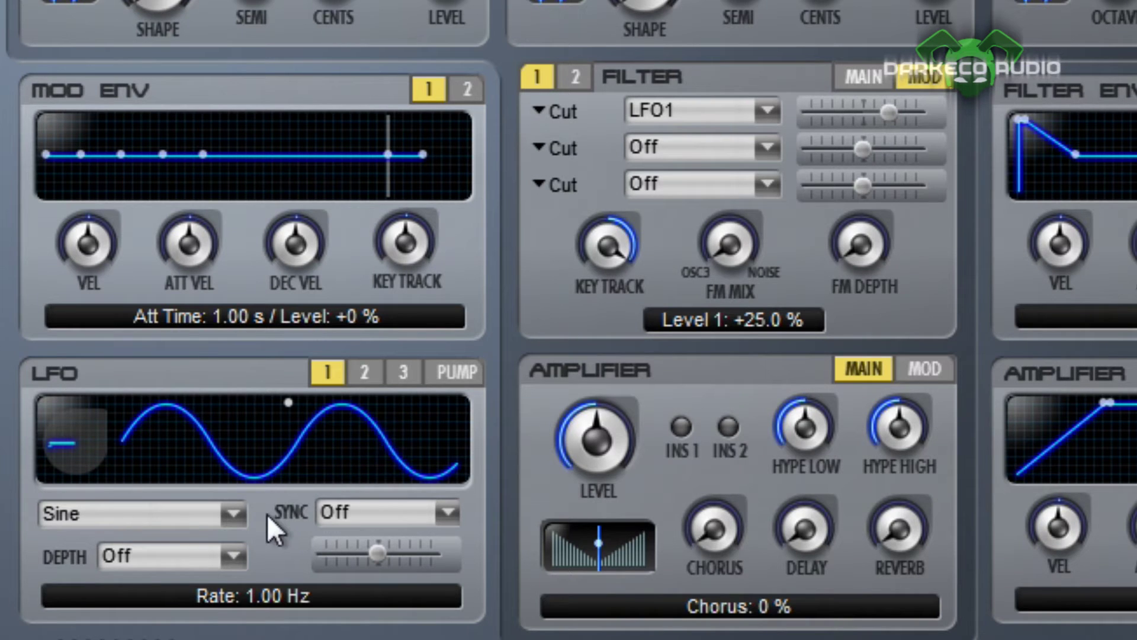
Change LFO1's waveform from sine to Random, after briefly trying S&H Alt
click(231, 514)
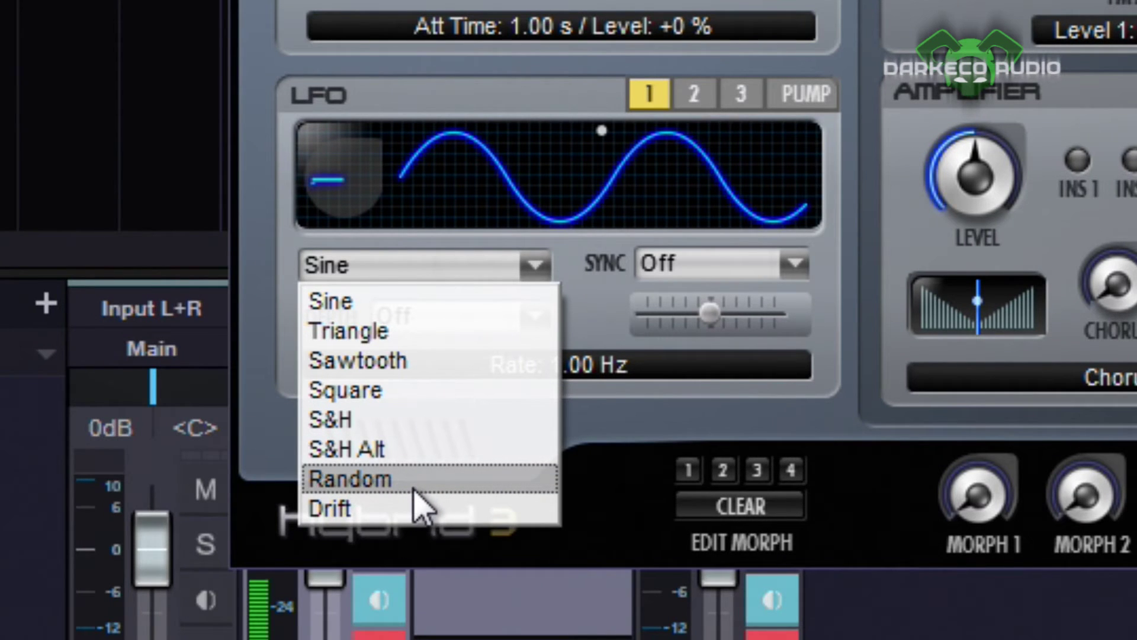
click(413, 455)
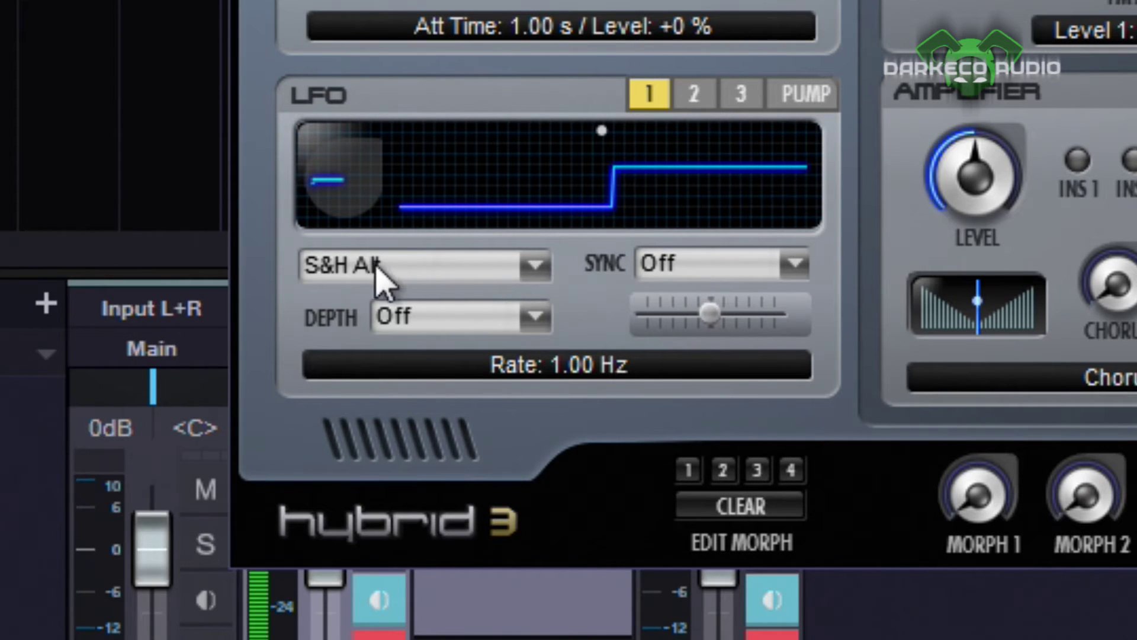
click(537, 265)
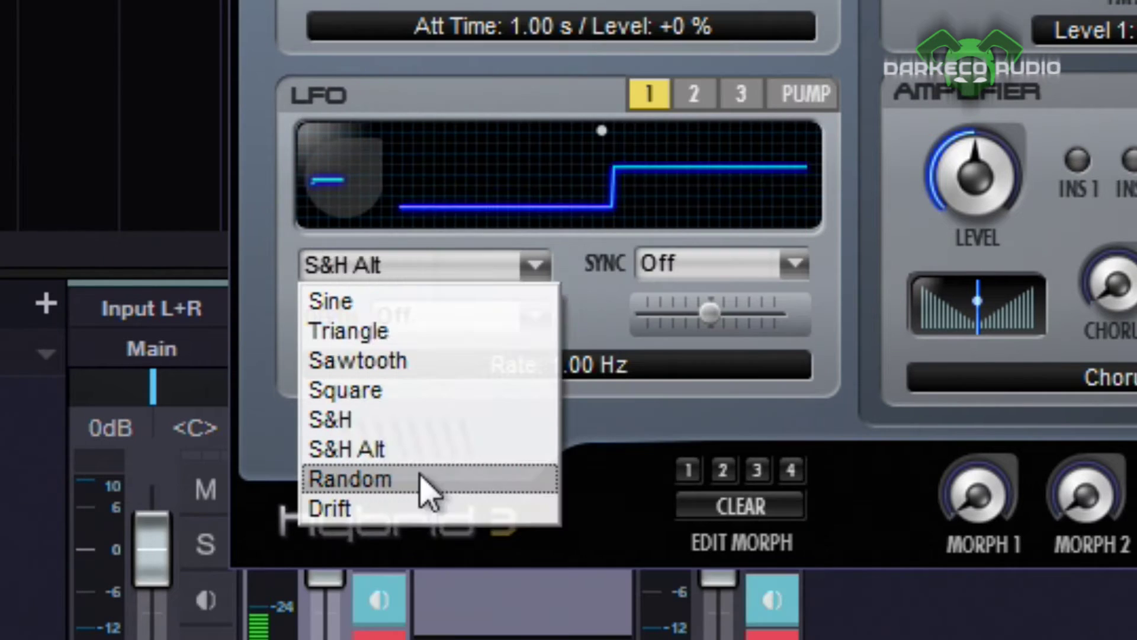
click(421, 478)
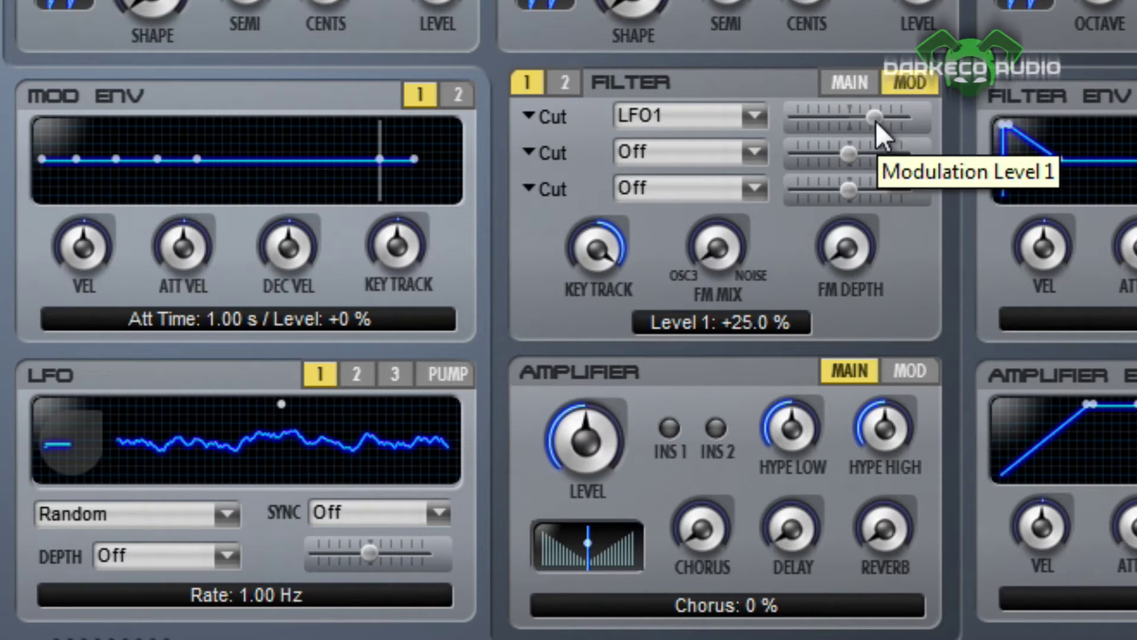
Trim the LFO1 cutoff modulation amount from +25% down to +21.8%
scroll(875, 120, up, 1)
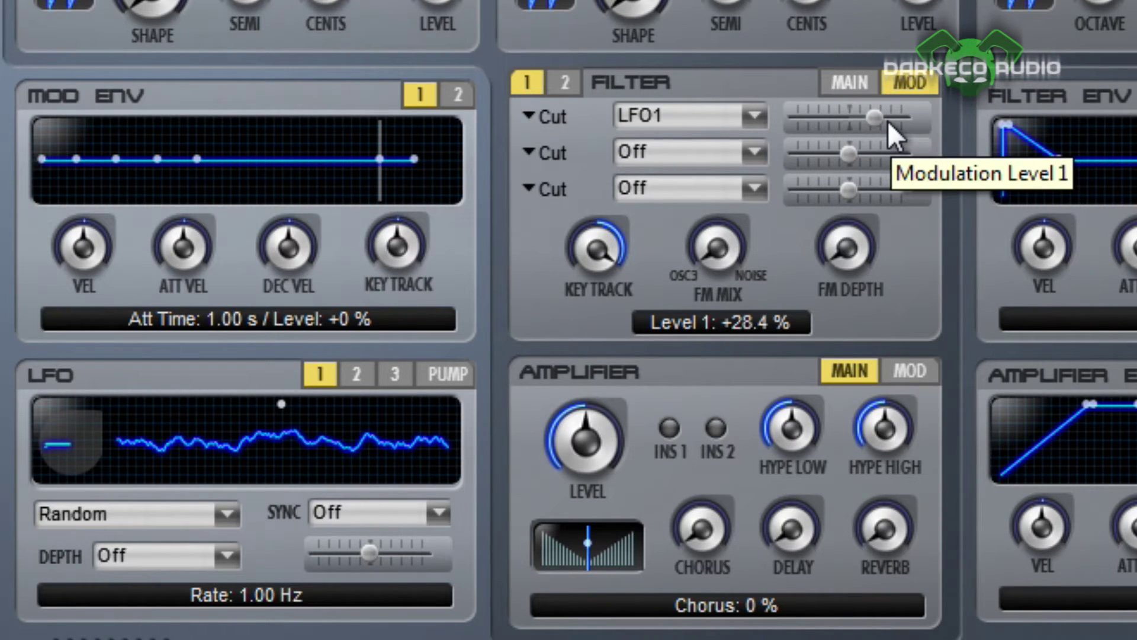
drag(875, 122, 891, 119)
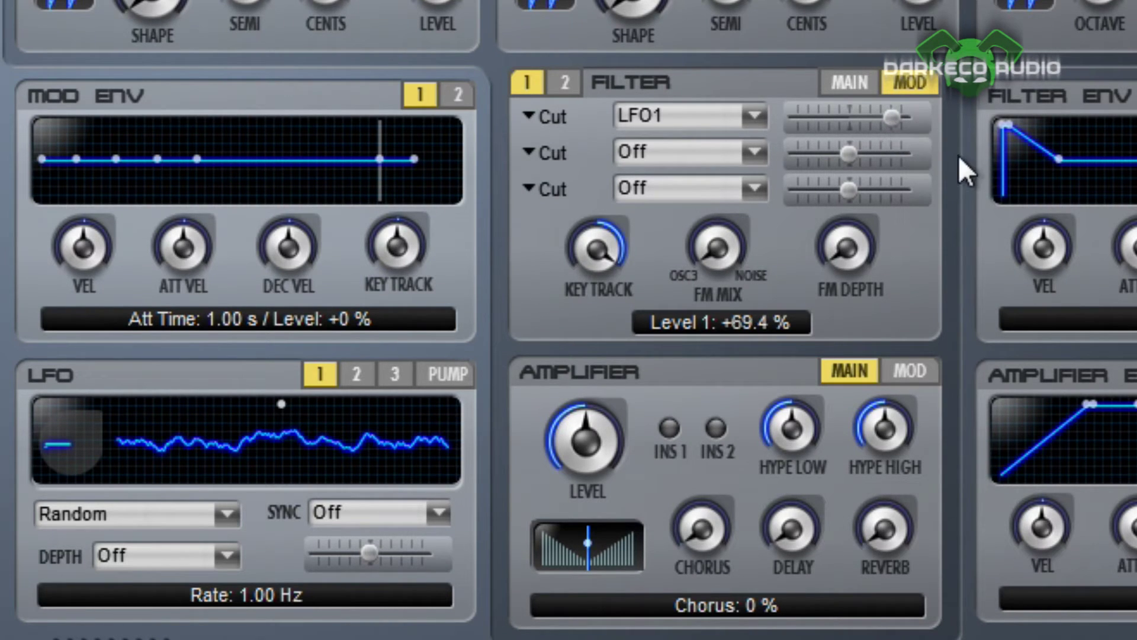
drag(890, 116, 866, 115)
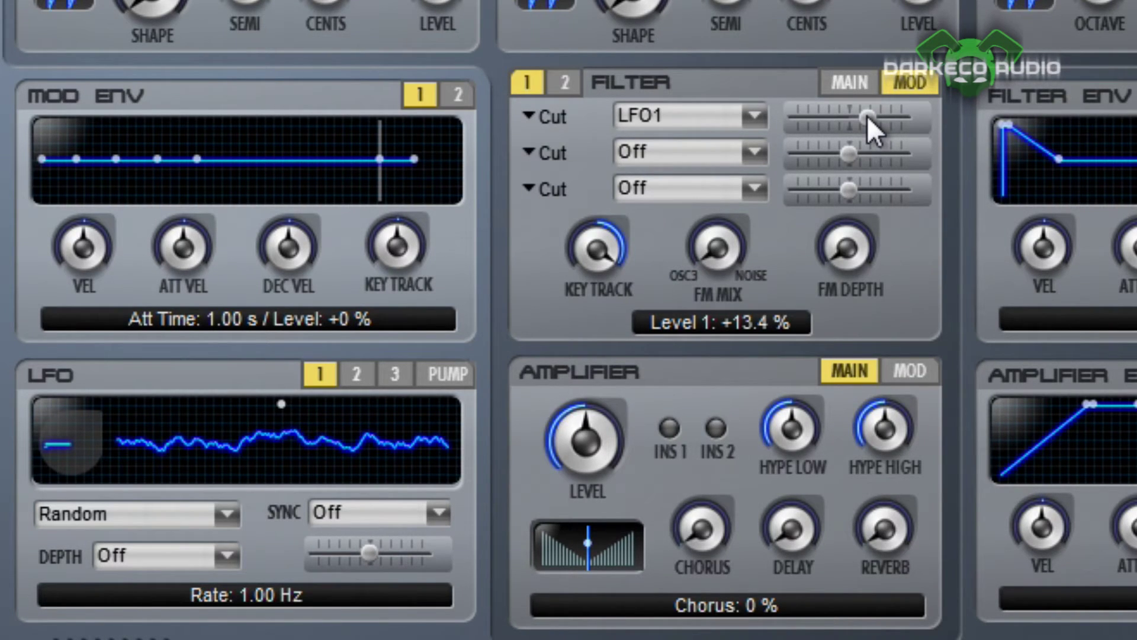
drag(866, 115, 872, 115)
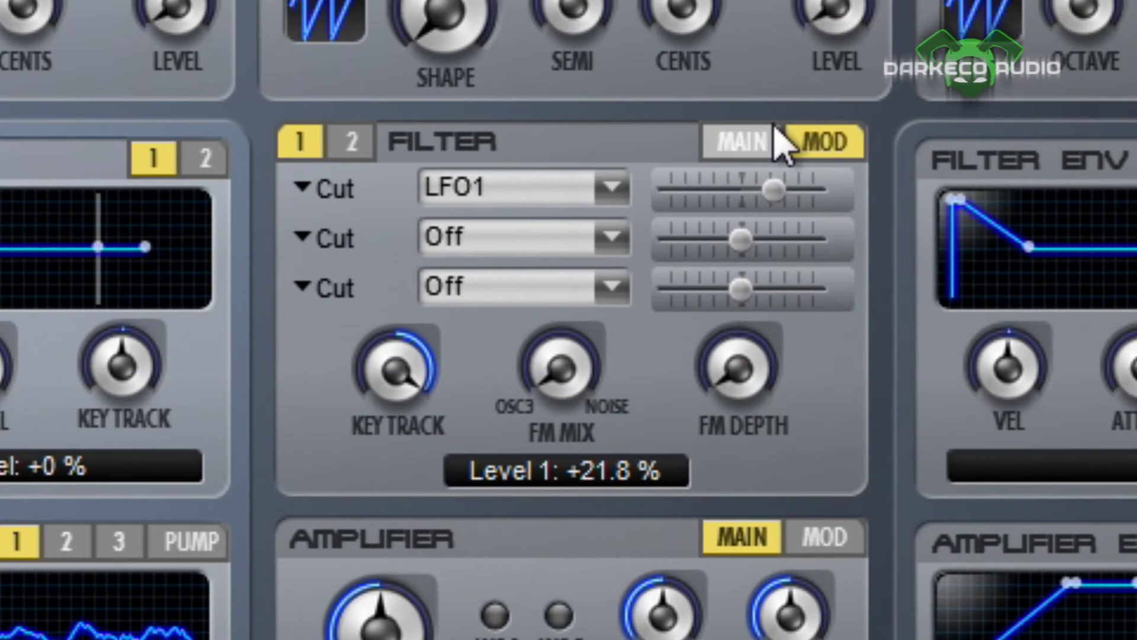
On the filter's MAIN page, set resonance to 45% while auditioning a cutoff sweep
click(769, 140)
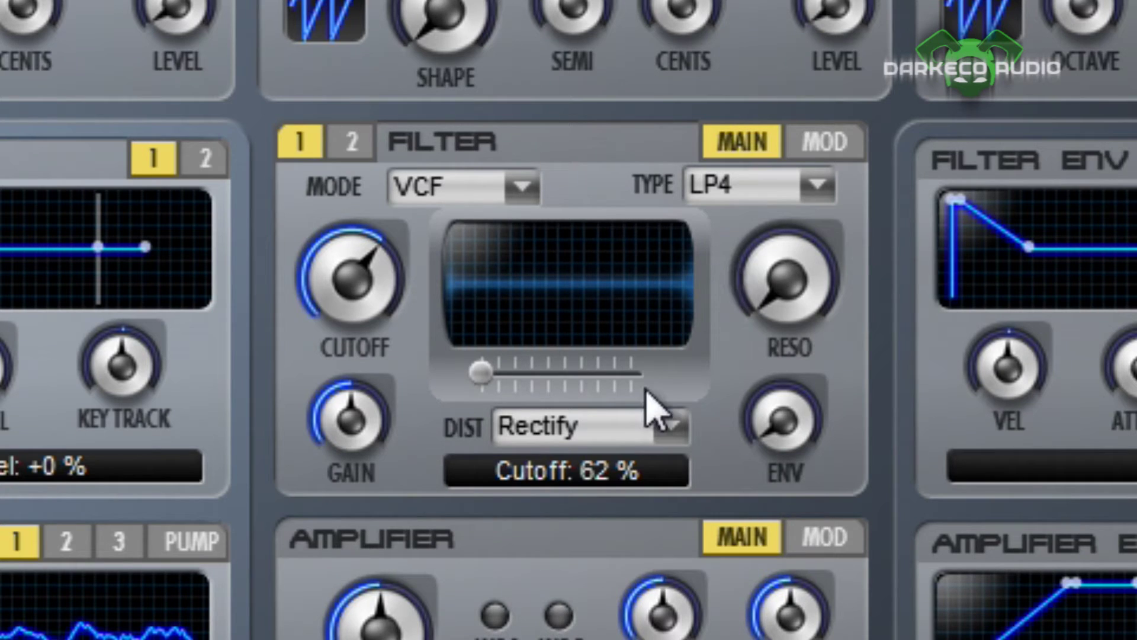
drag(808, 297, 783, 3)
mouse_move(366, 283)
mouse_down()
mouse_move(343, 178)
mouse_move(363, 310)
mouse_move(341, 163)
mouse_move(352, 272)
mouse_move(341, 181)
mouse_move(370, 314)
mouse_move(355, 177)
mouse_move(367, 269)
mouse_up()
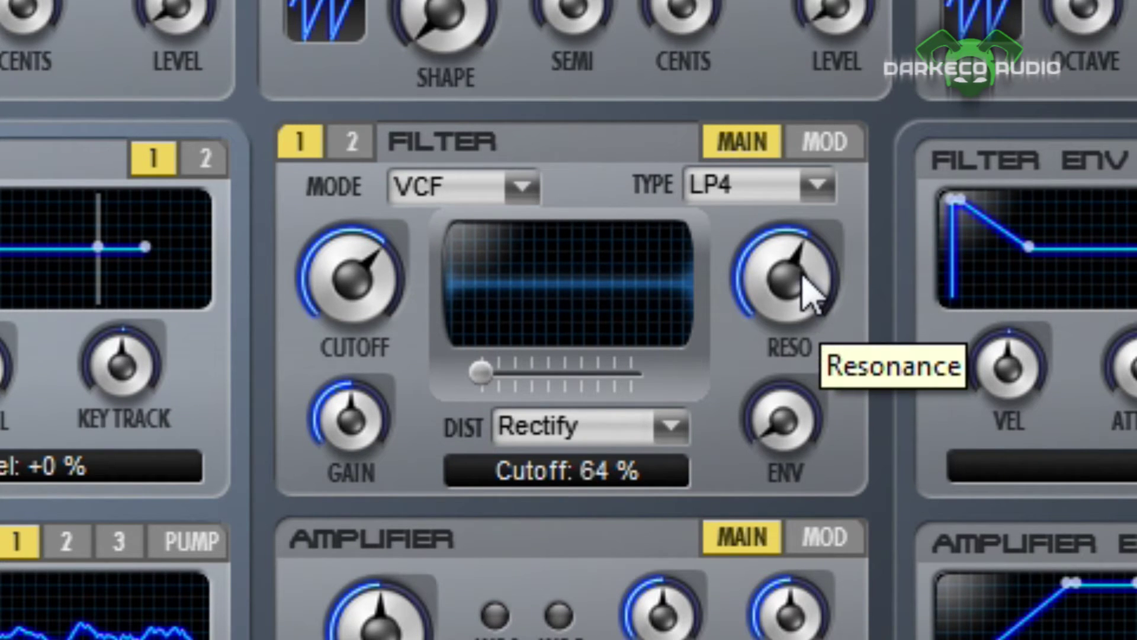
drag(803, 275, 798, 316)
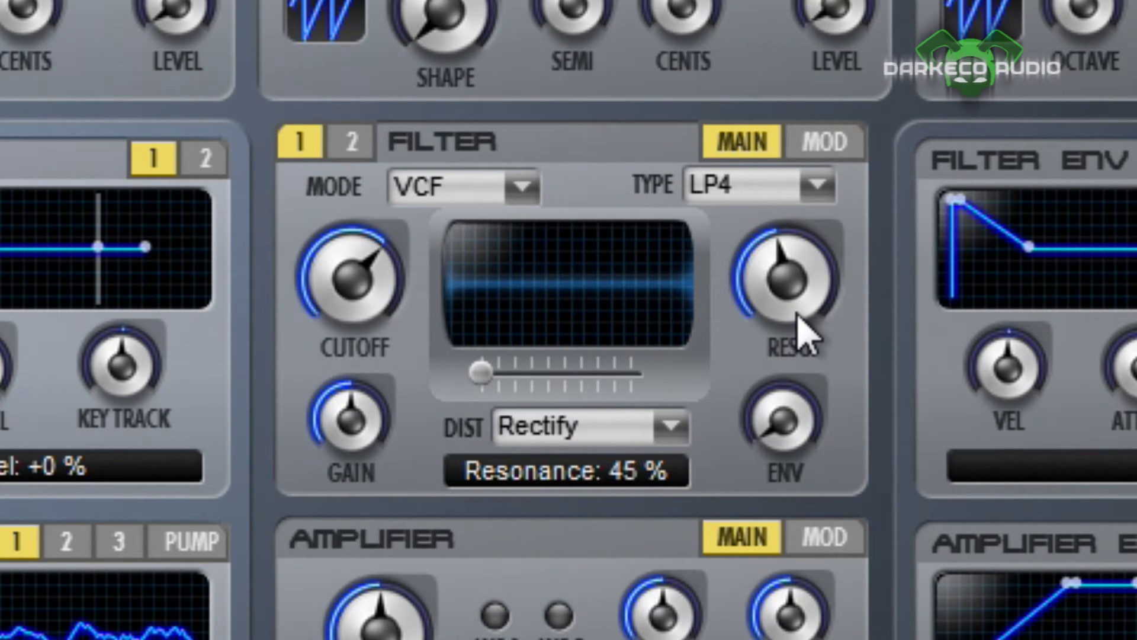
drag(800, 319, 801, 322)
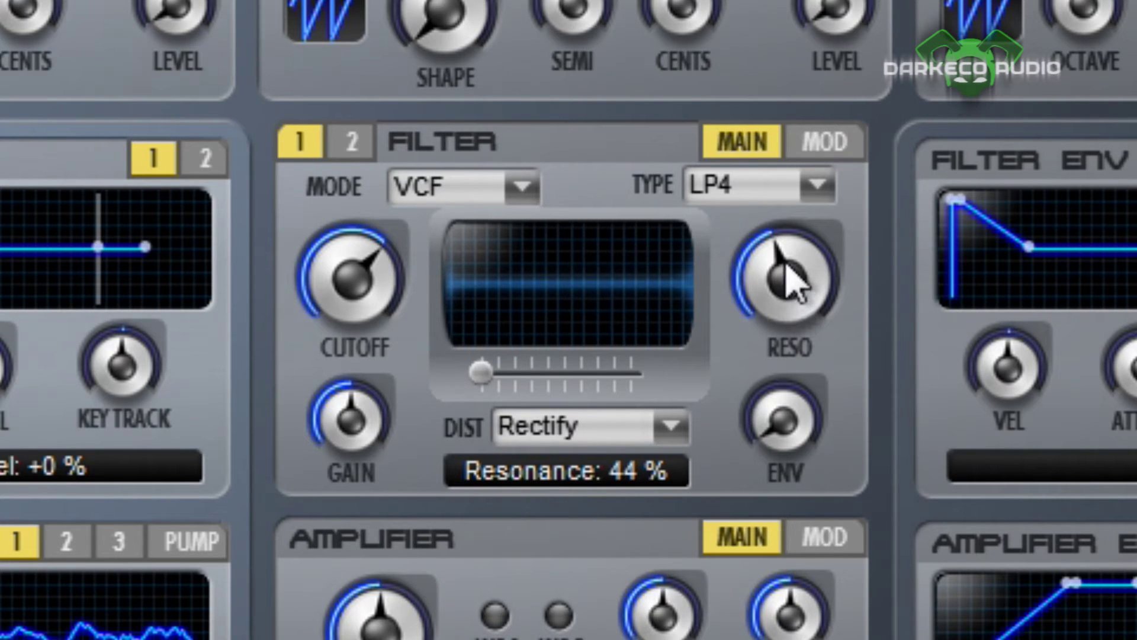
mouse_move(785, 294)
mouse_down()
mouse_move(785, 262)
mouse_move(794, 299)
mouse_up()
drag(788, 294, 788, 287)
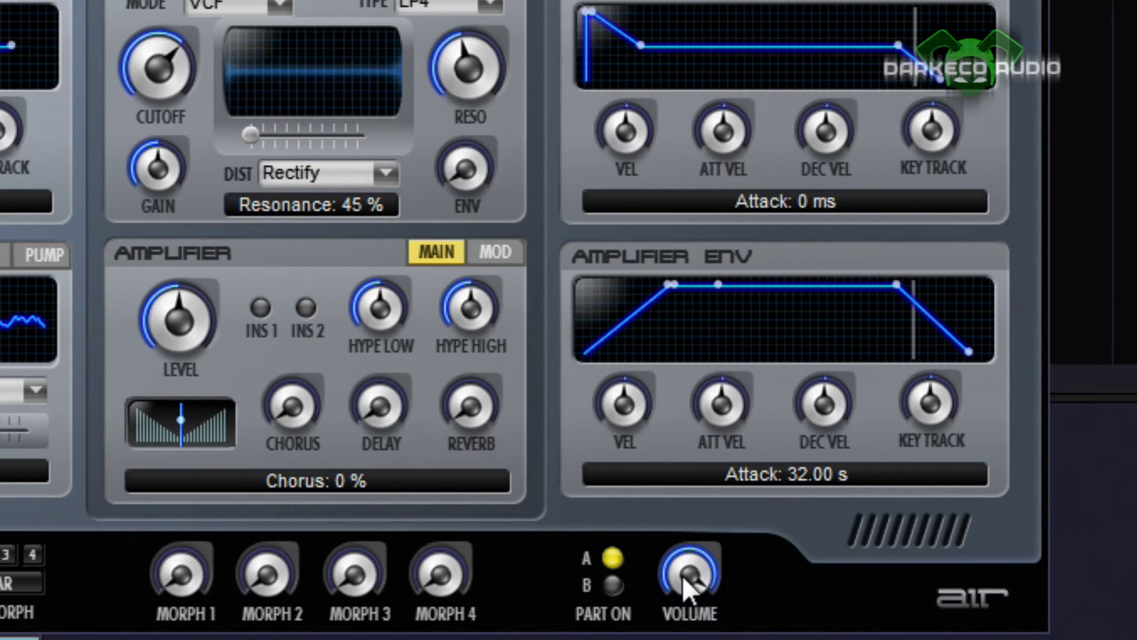
Turn down the patch volume and settle the filter cutoff at 64%
drag(686, 607, 685, 633)
click(158, 62)
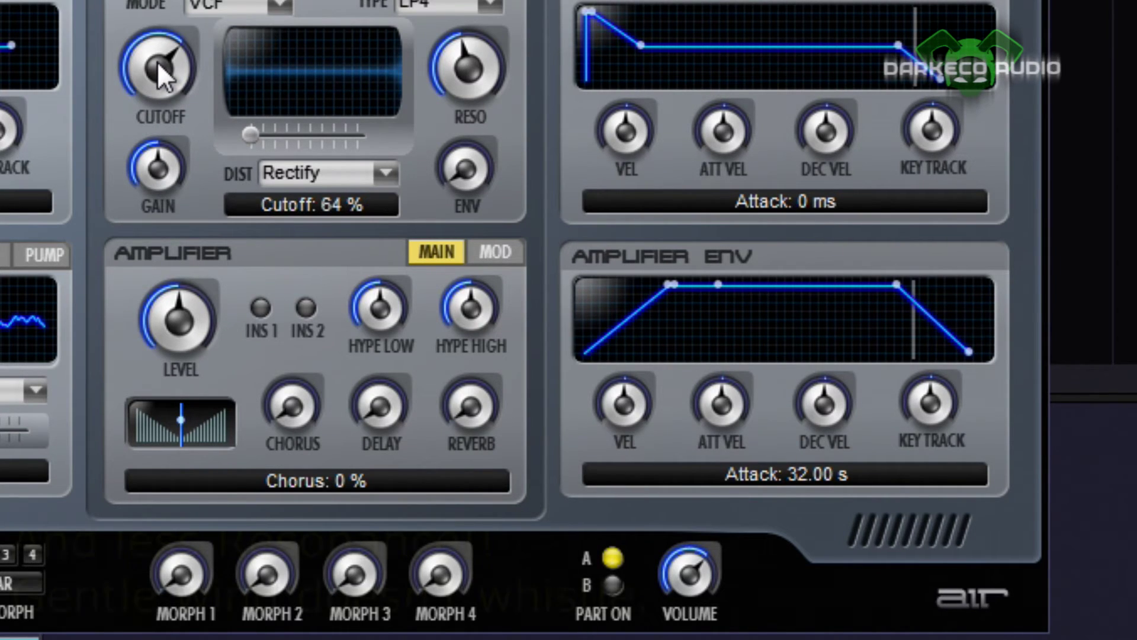
drag(157, 62, 158, 81)
mouse_move(177, 74)
mouse_down()
mouse_move(176, 59)
mouse_move(166, 74)
mouse_up()
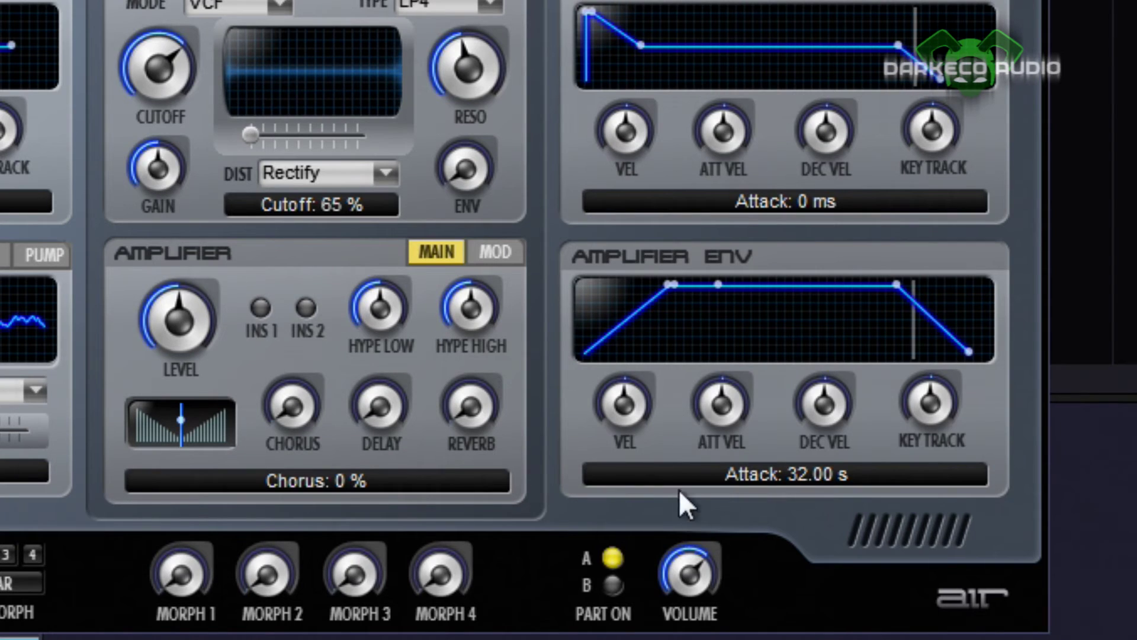
drag(147, 62, 147, 65)
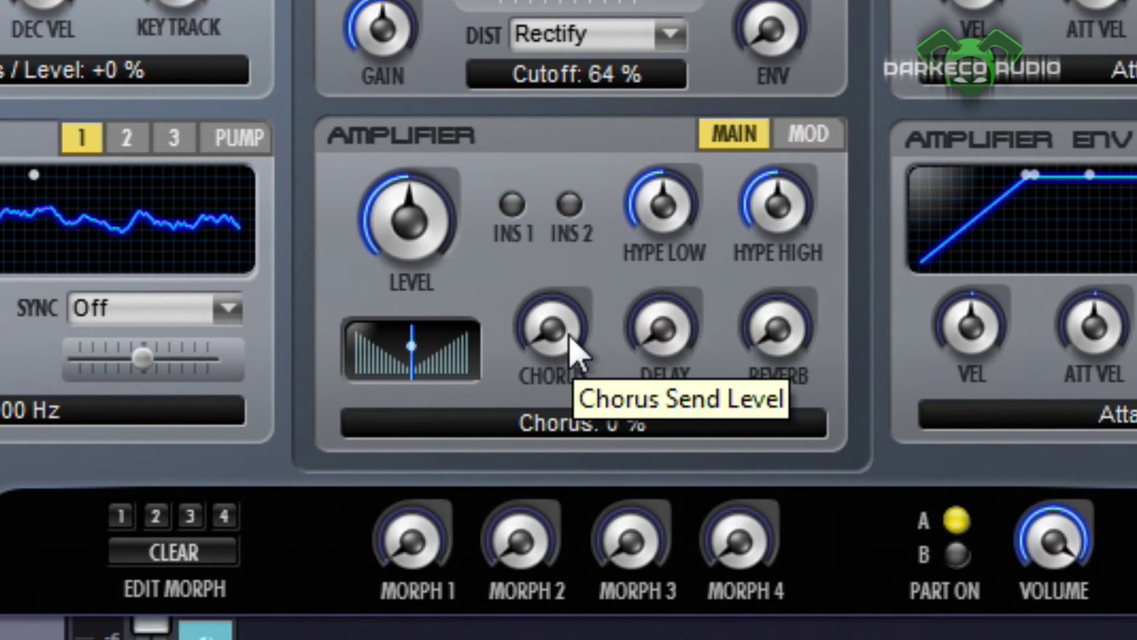
Dial the Hybrid 3 amplifier CHORUS send to 15 %, after overshooting to 49 % and 28 %
drag(557, 319, 561, 298)
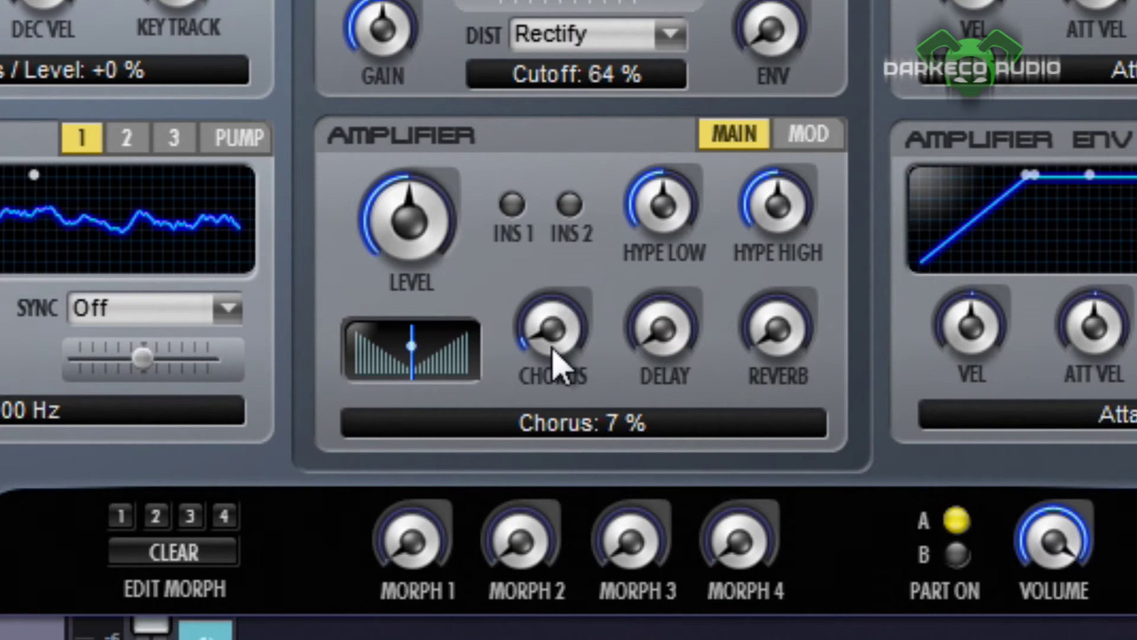
drag(561, 340, 543, 158)
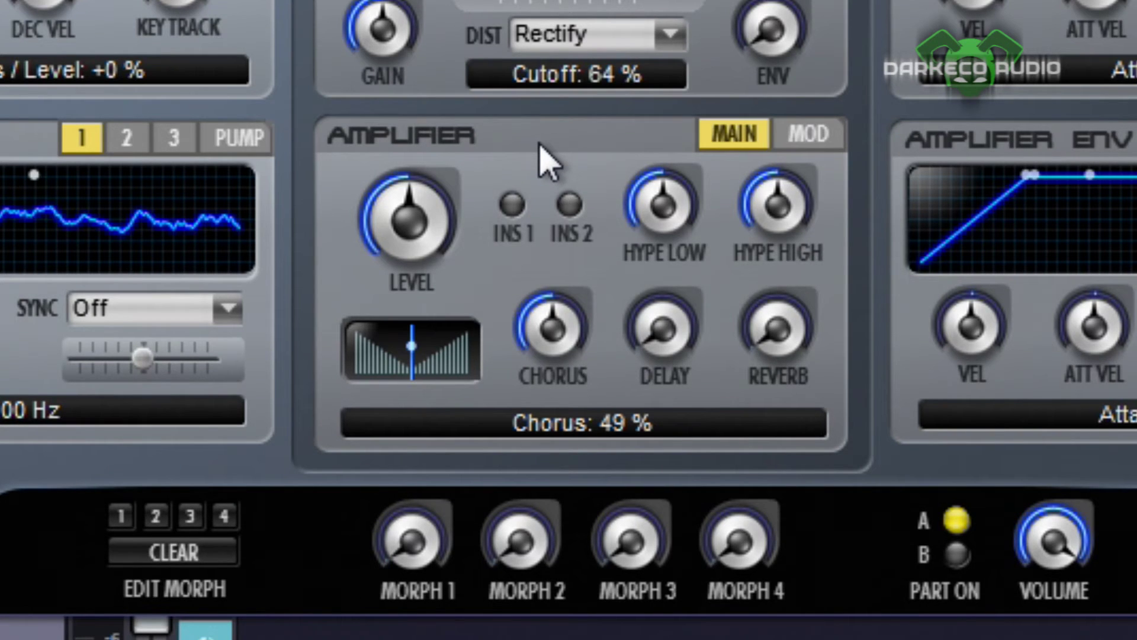
drag(548, 322, 573, 474)
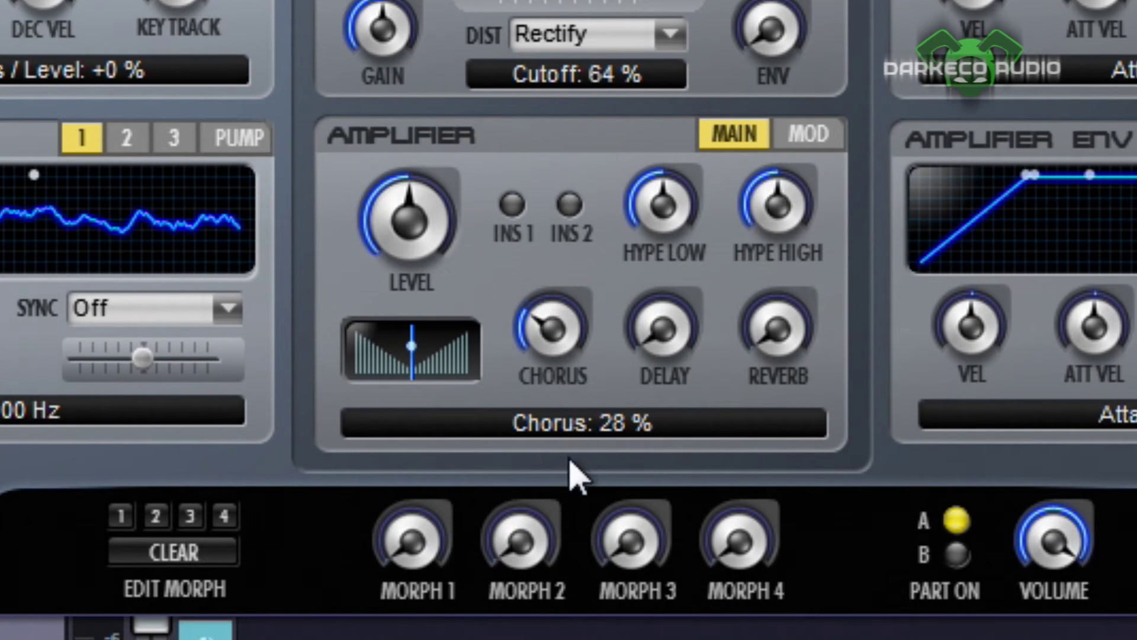
drag(561, 337, 575, 402)
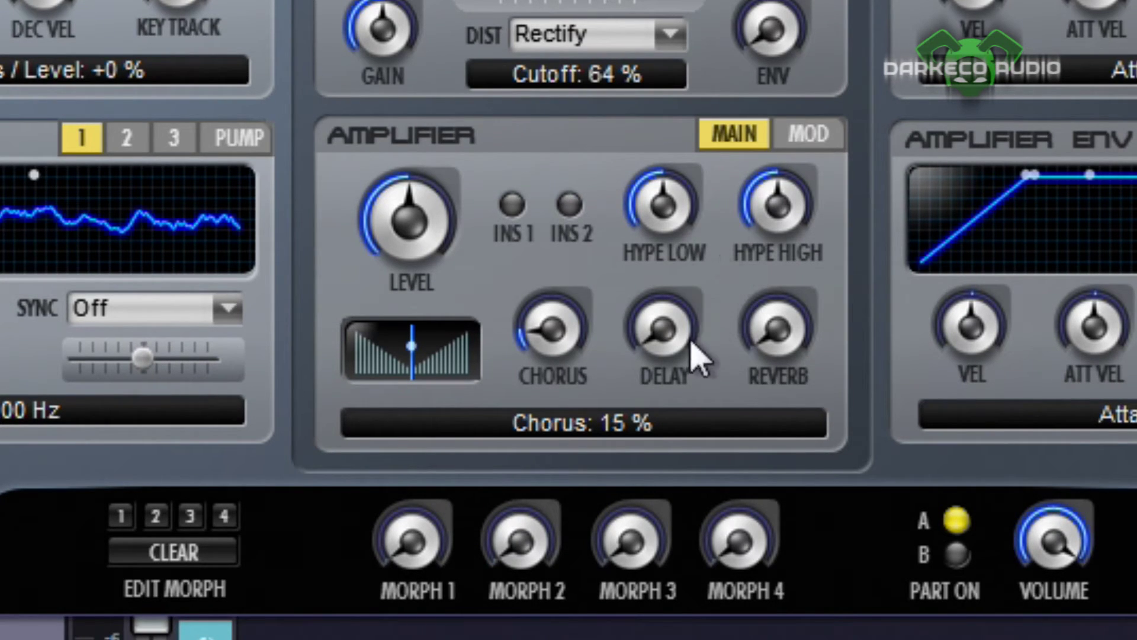
Turn the amplifier DELAY send up to 100 %
drag(673, 339, 645, 0)
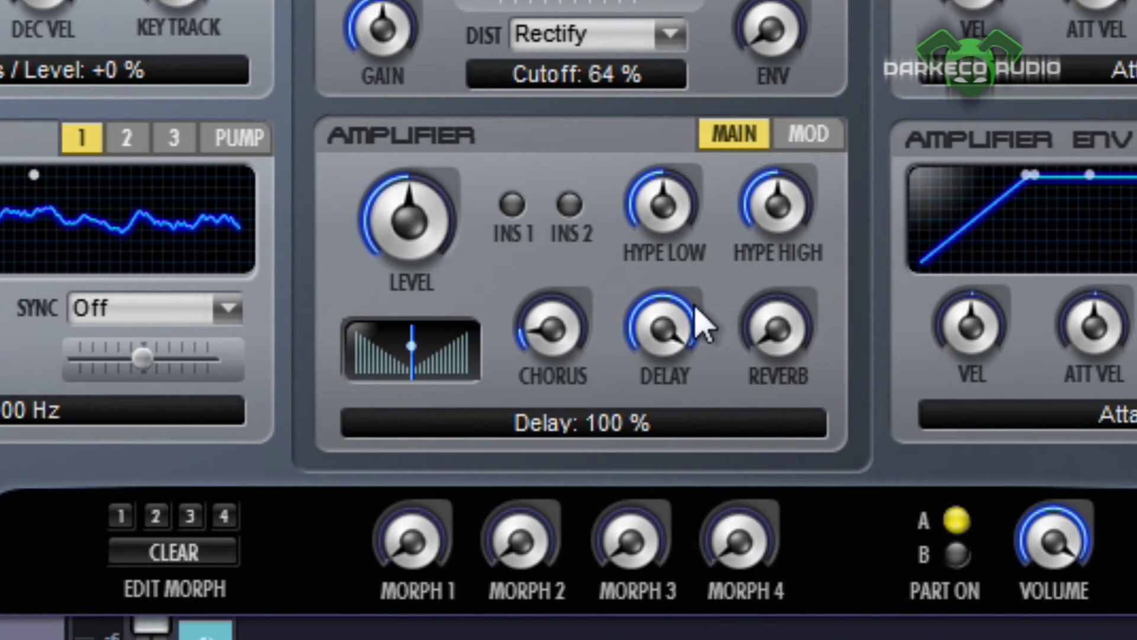
drag(657, 347, 672, 44)
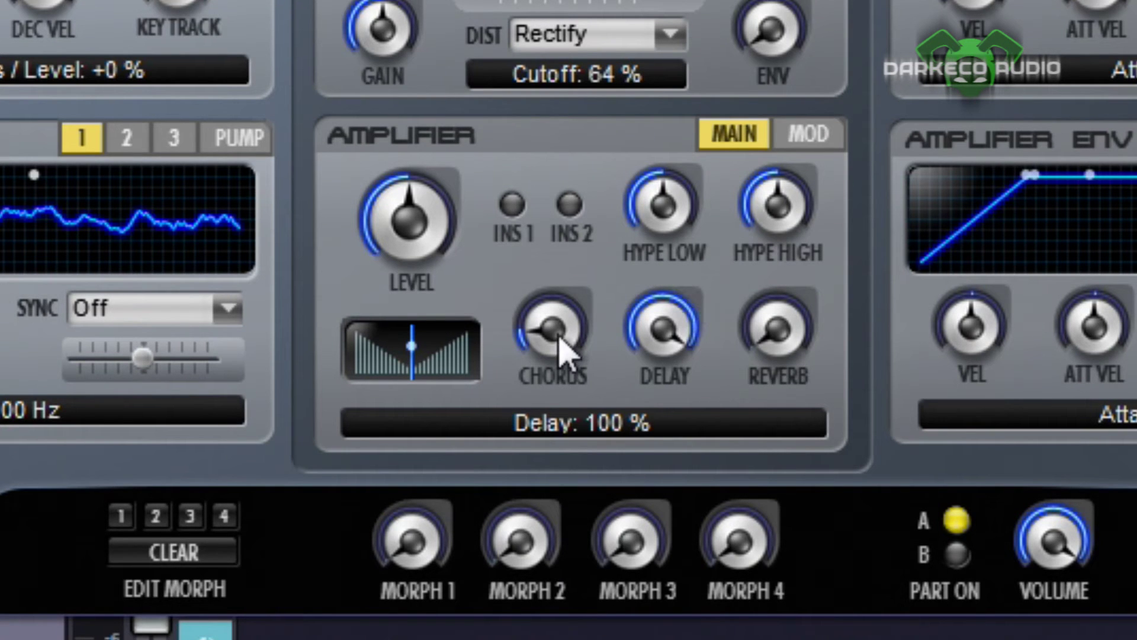
mouse_move(560, 346)
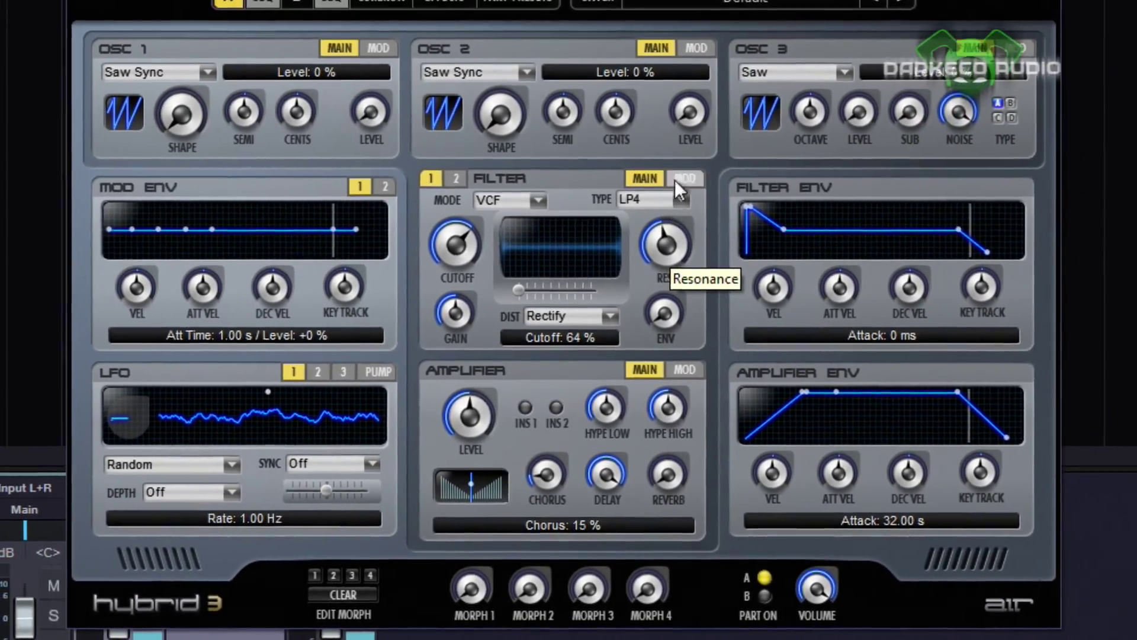
Check the Filter MOD and filter 2 pages, then return to filter 1 MAIN and trim RESO to 44 %
click(695, 145)
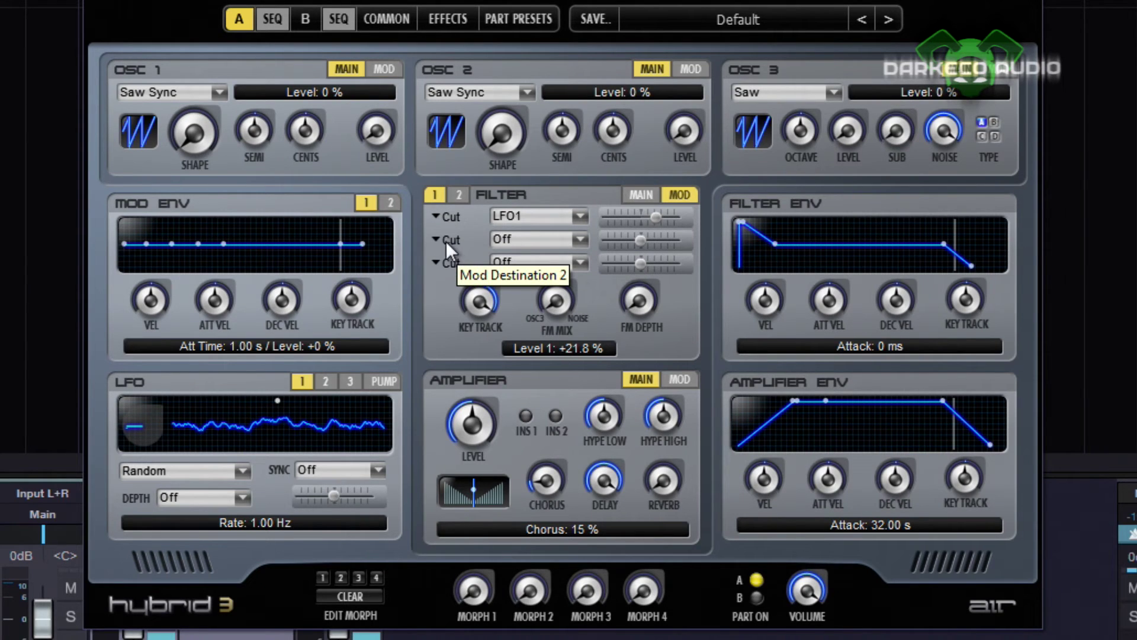
click(461, 192)
click(623, 195)
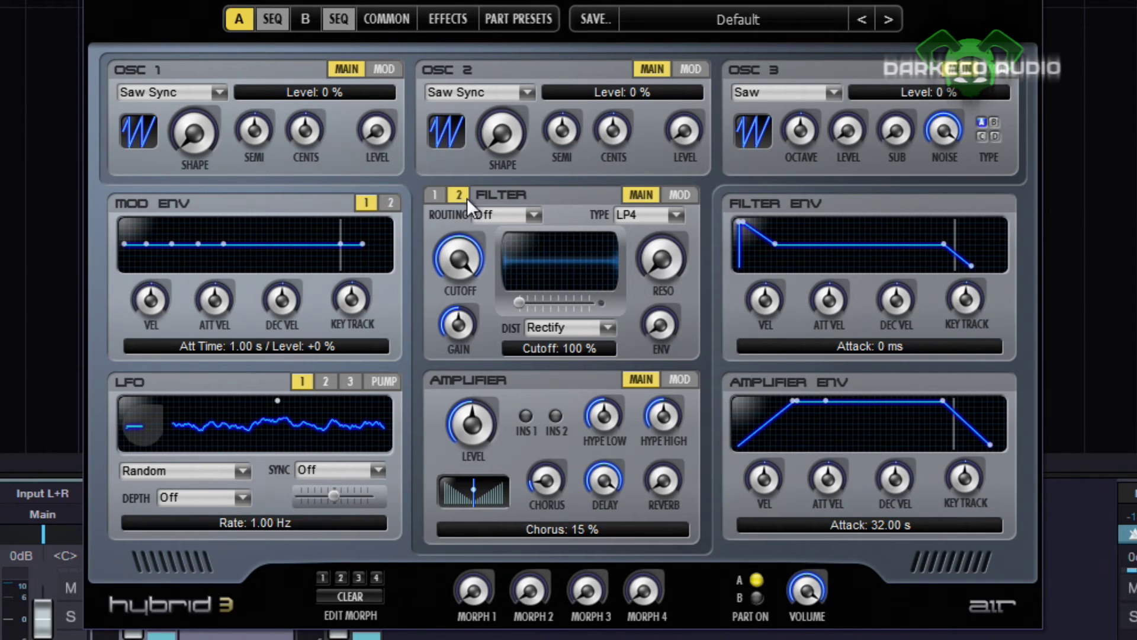
click(435, 193)
drag(662, 267, 662, 260)
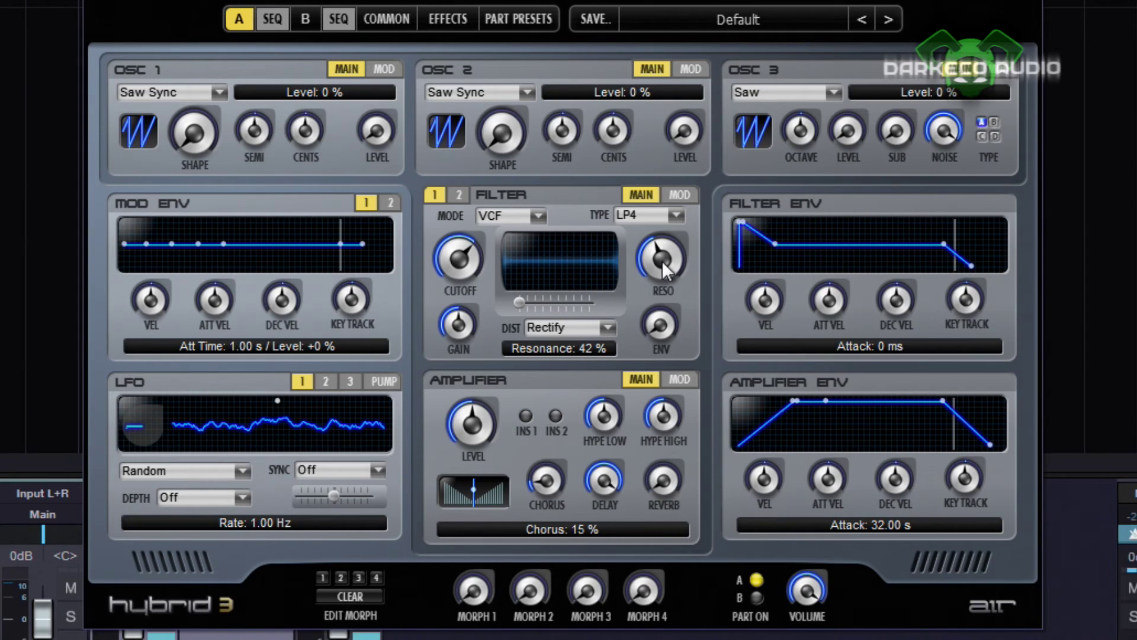
On Filter MOD, route LFO1 to resonance in row 2 at +9.0 %
click(673, 197)
click(562, 236)
click(456, 238)
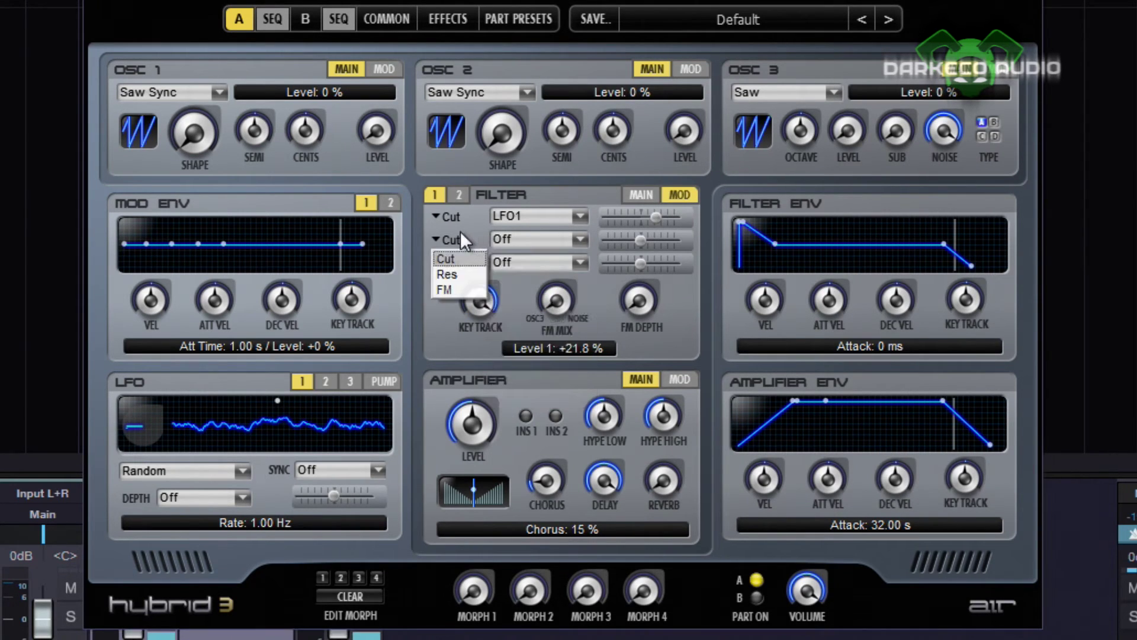
click(457, 268)
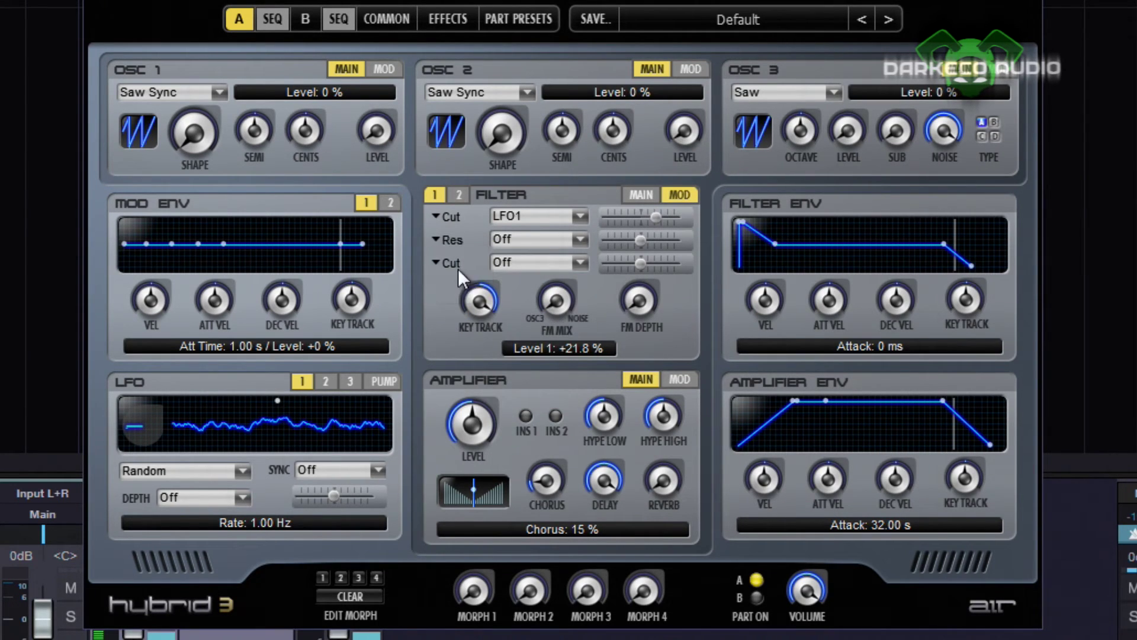
click(580, 238)
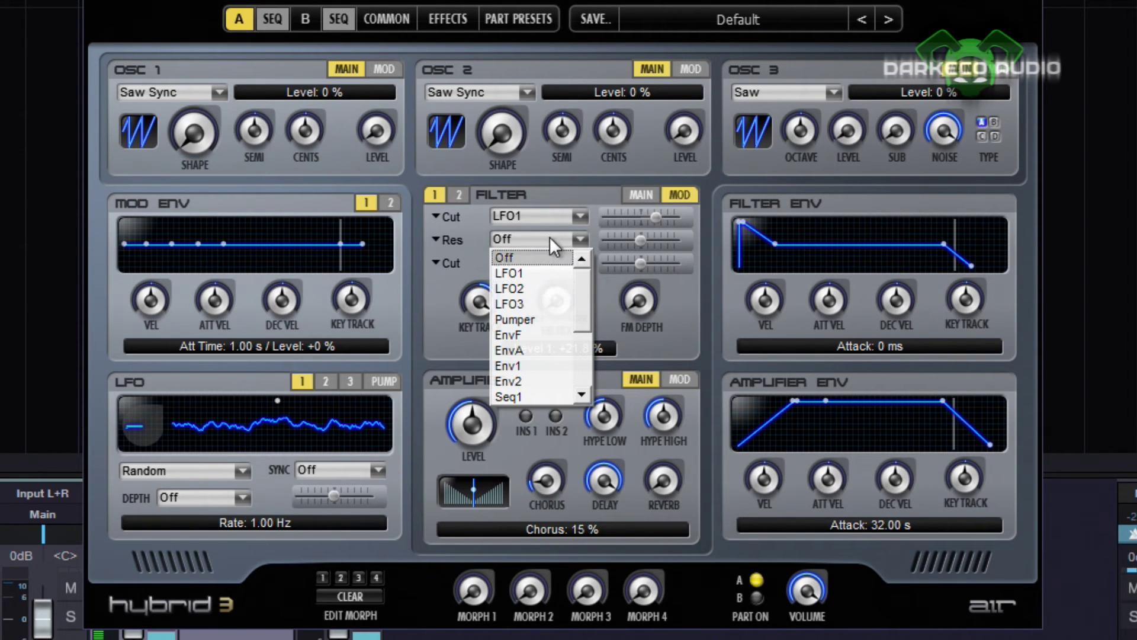
click(536, 272)
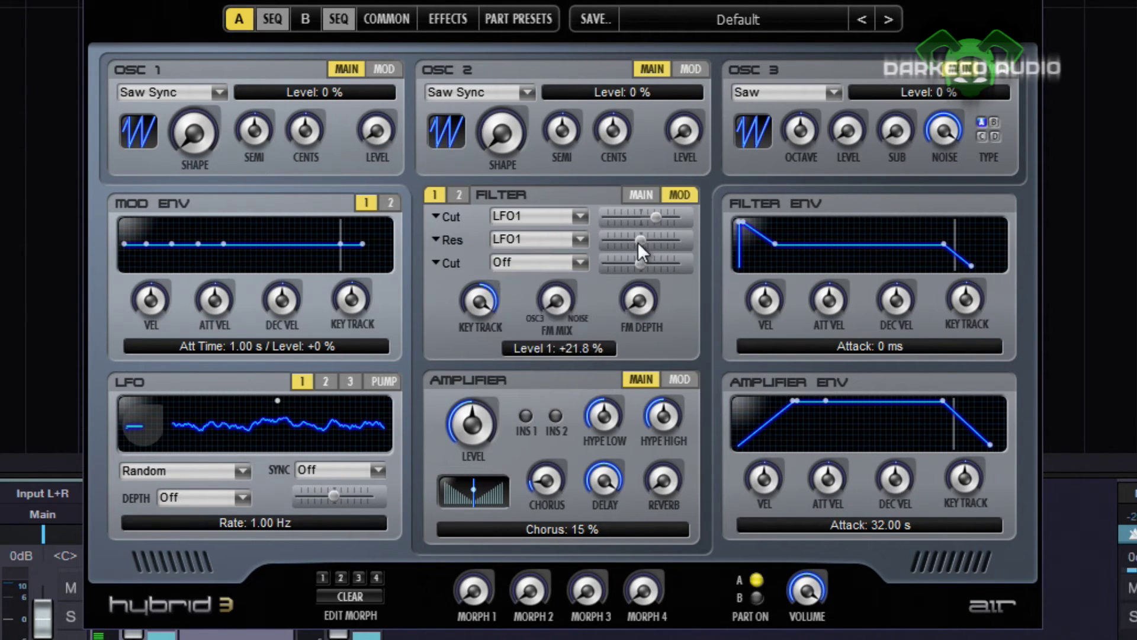
drag(639, 241, 652, 241)
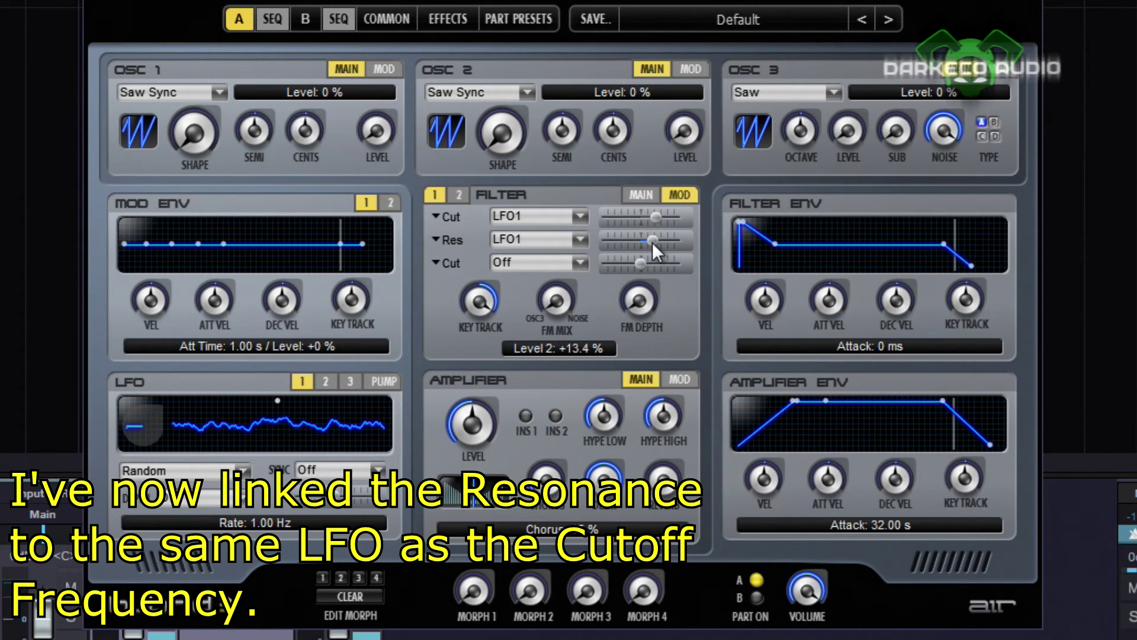
drag(652, 241, 649, 241)
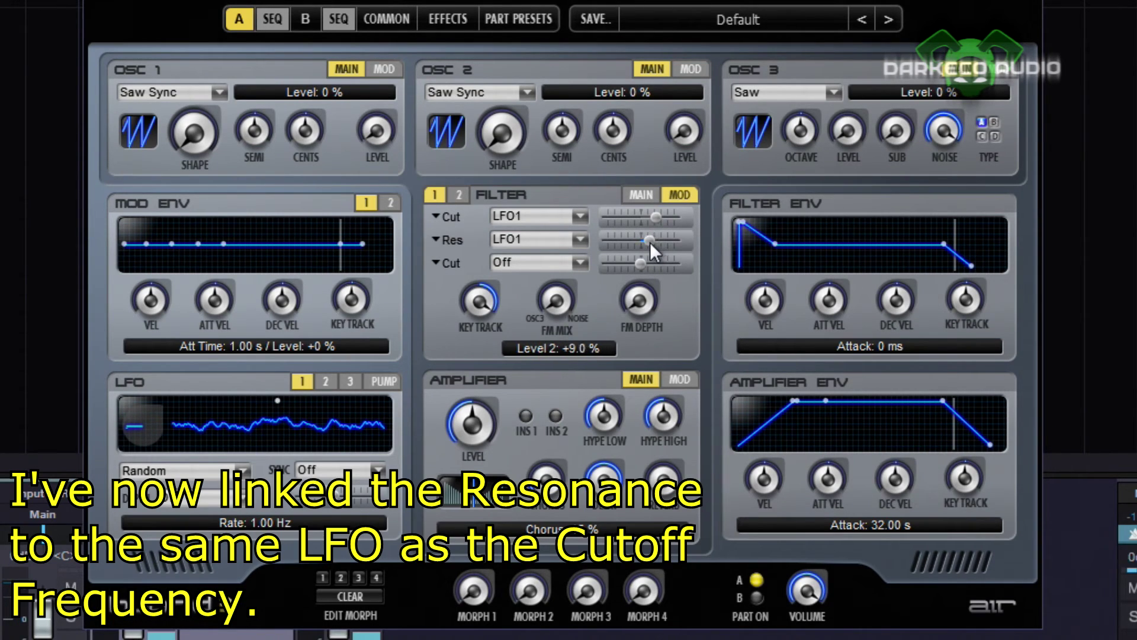
On the filter MAIN page, lower resonance to 32 % and cutoff to 60 %
click(656, 195)
drag(663, 261, 669, 289)
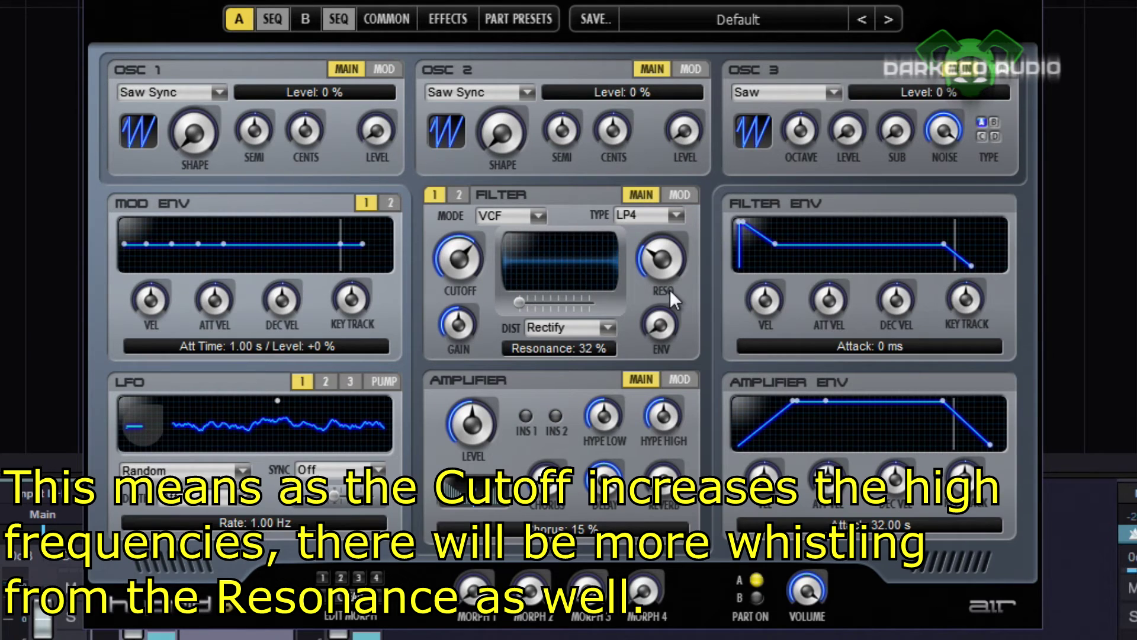
click(673, 204)
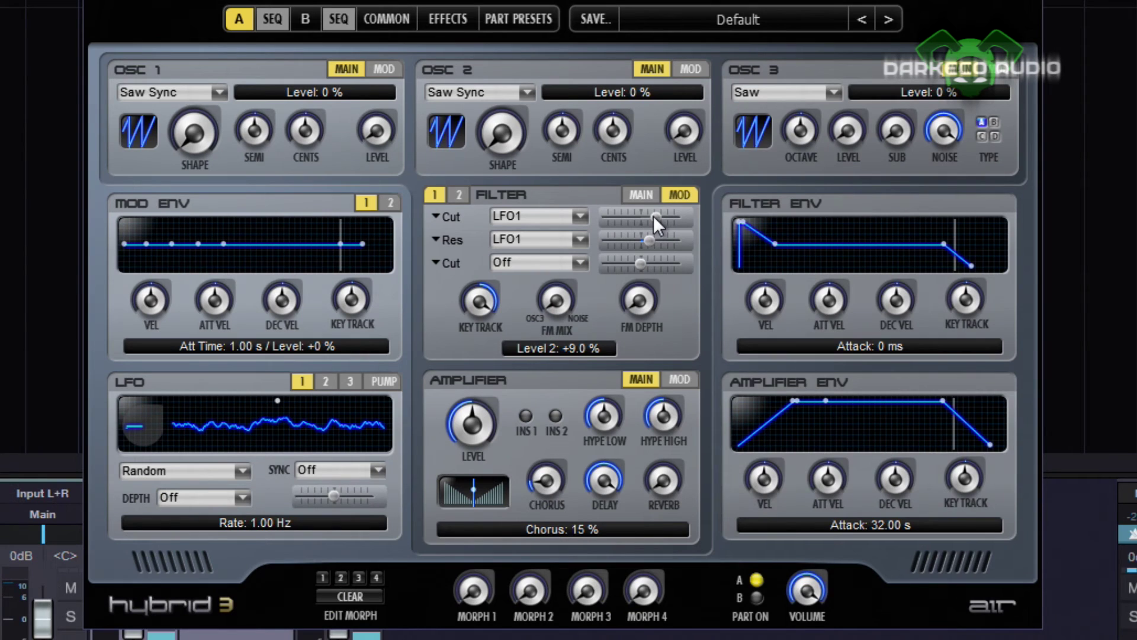
scroll(653, 215, up, 3)
click(642, 197)
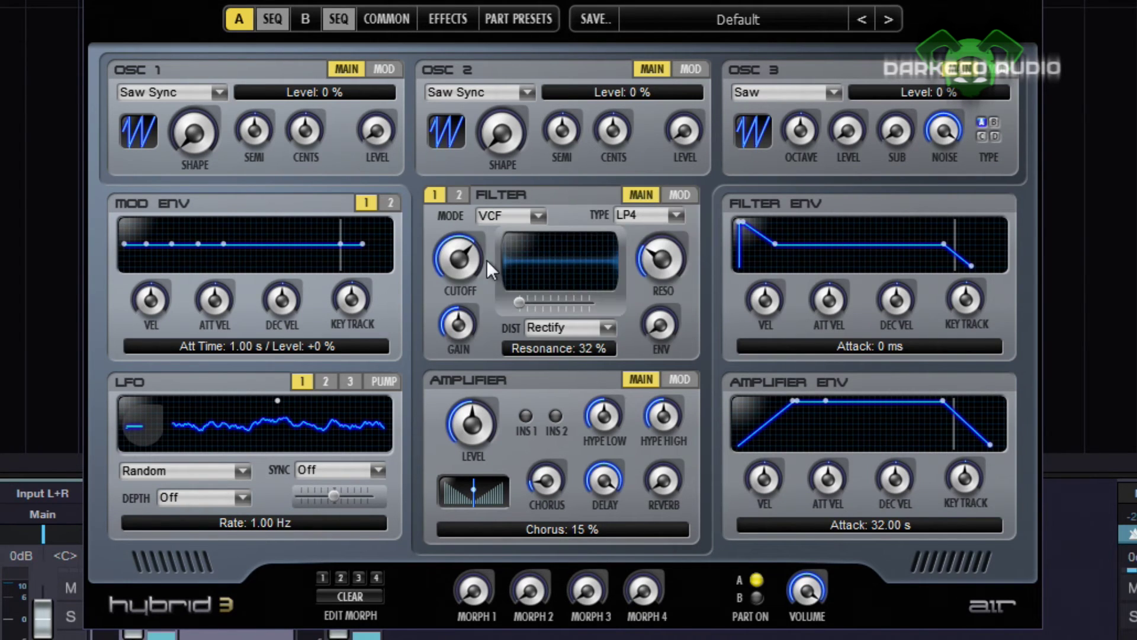
drag(471, 257, 471, 266)
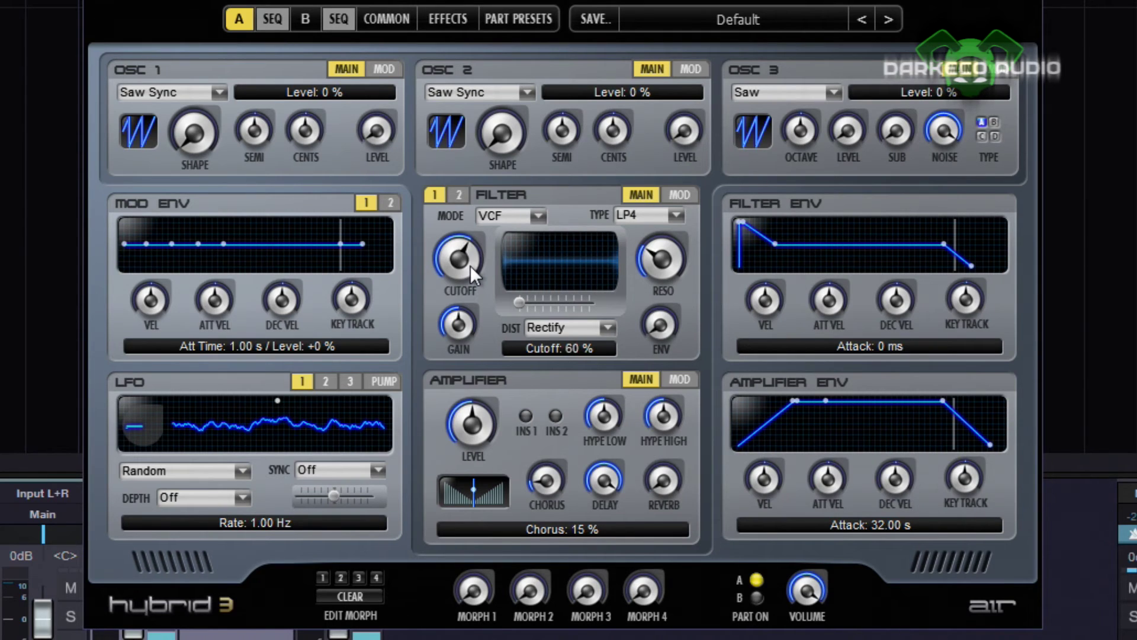
Set the resonance modulation to +4.0 % and cutoff modulation to +16.0 %
click(682, 197)
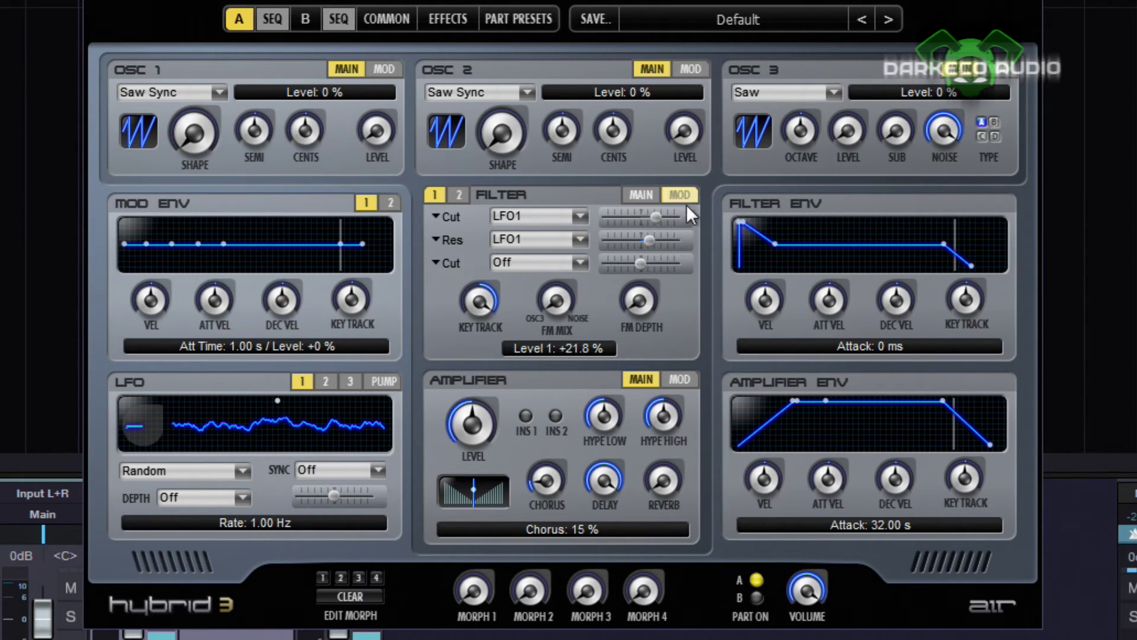
click(647, 240)
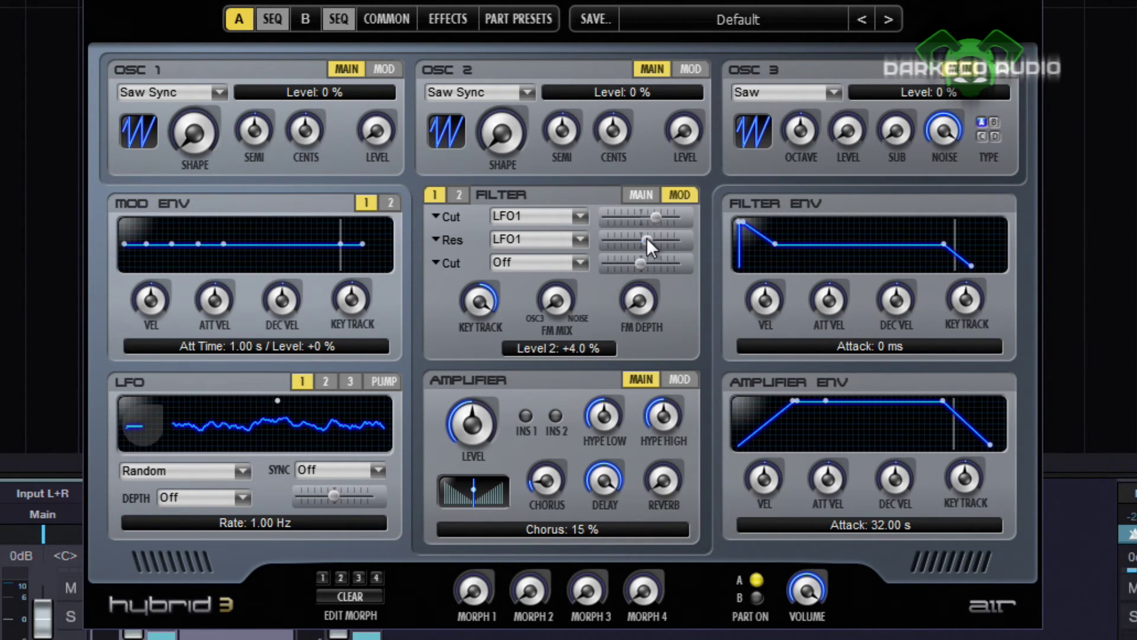
click(652, 215)
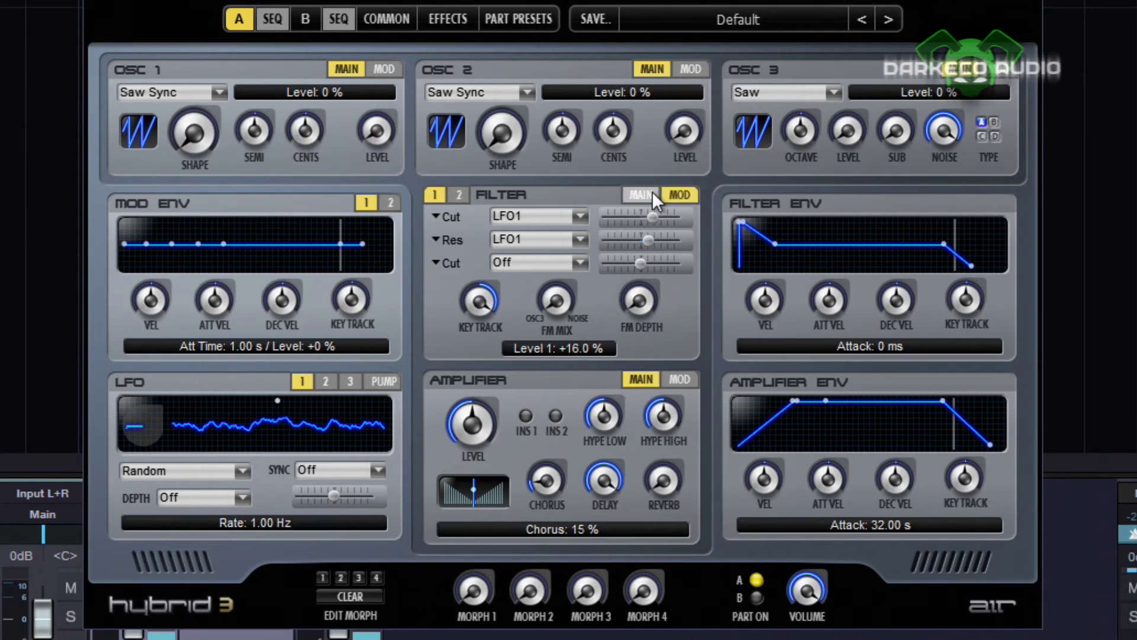
click(652, 193)
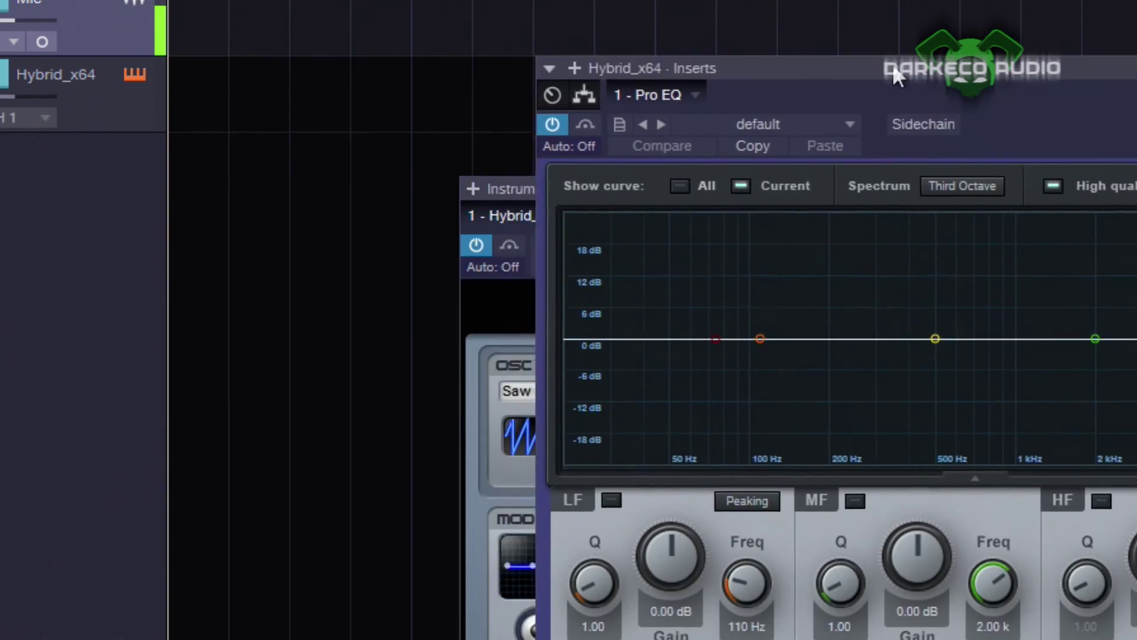
Boost the Pro EQ low band to +18.12 dB at 91.3 Hz with Q 0.35, then pull it back down
drag(892, 63, 488, 47)
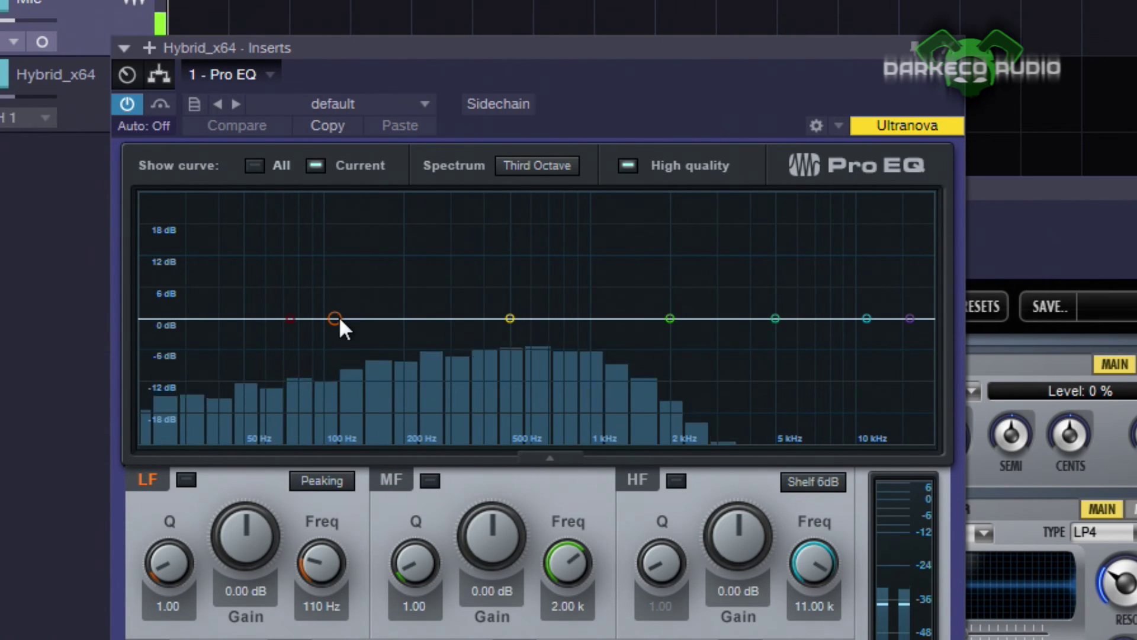
drag(339, 320, 314, 219)
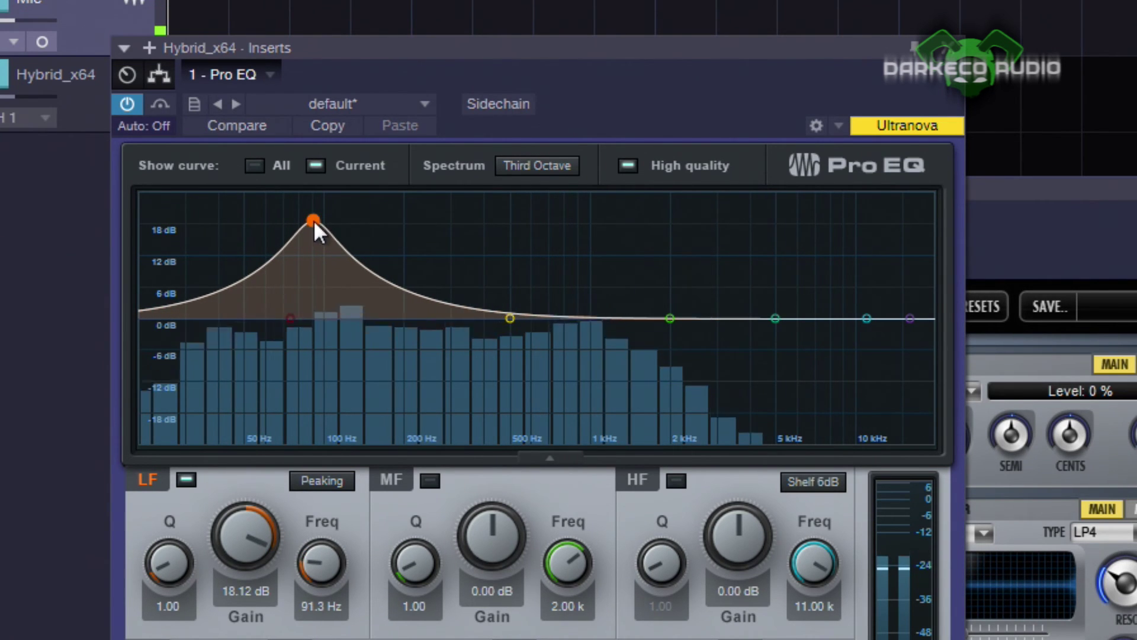
mouse_move(168, 560)
mouse_down()
mouse_move(165, 530)
mouse_move(164, 566)
mouse_up()
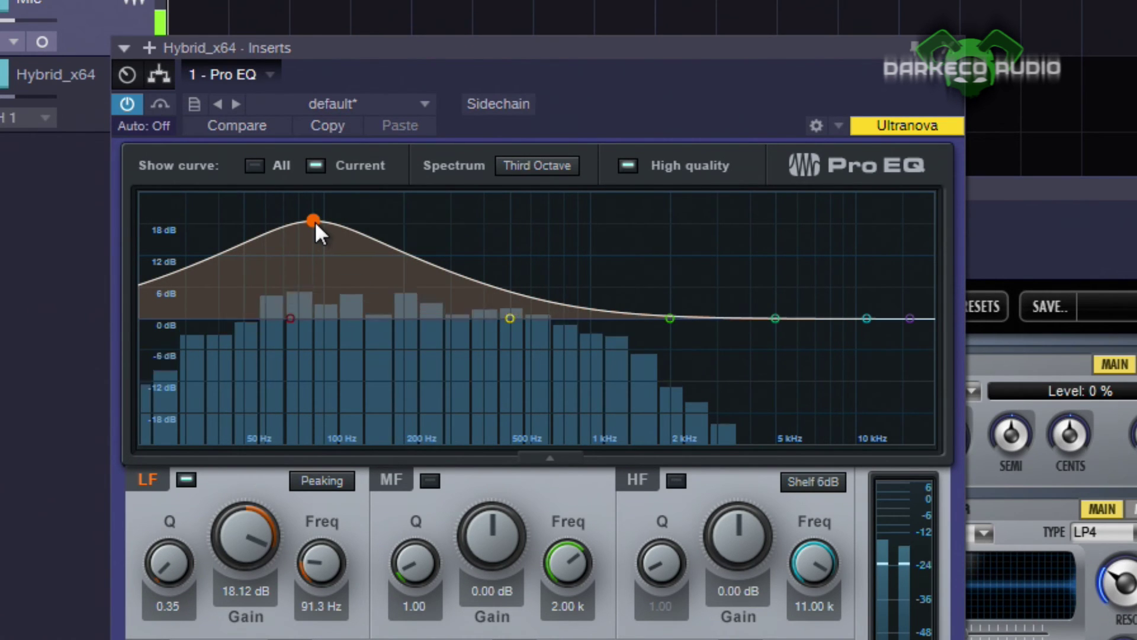
drag(314, 221, 320, 410)
Cut the Pro EQ low band to -17.88 dB at 91.3 Hz and dip the mid band -8.47 dB at 1 kHz
drag(670, 320, 773, 257)
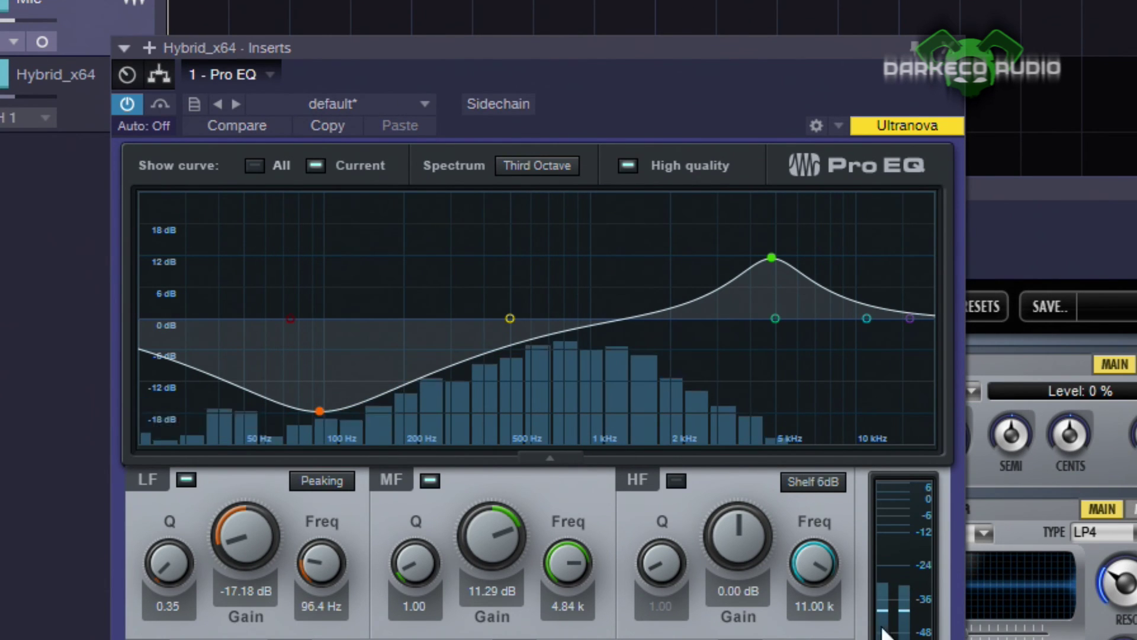
drag(771, 258, 665, 356)
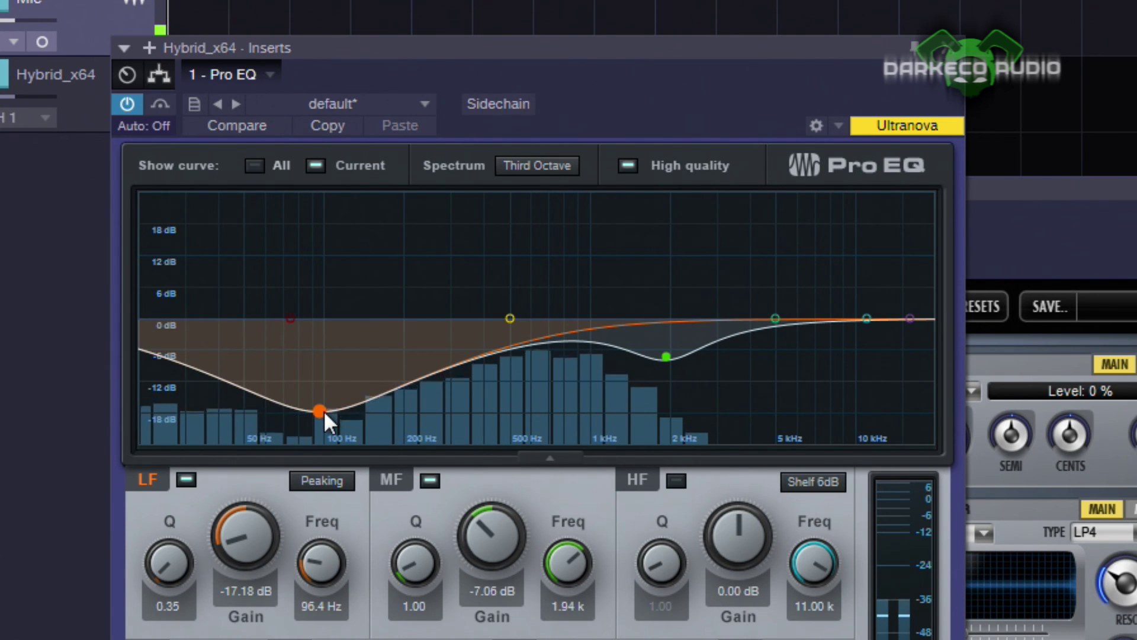
mouse_move(323, 410)
mouse_down()
mouse_move(336, 199)
mouse_move(313, 314)
mouse_move(313, 414)
mouse_up()
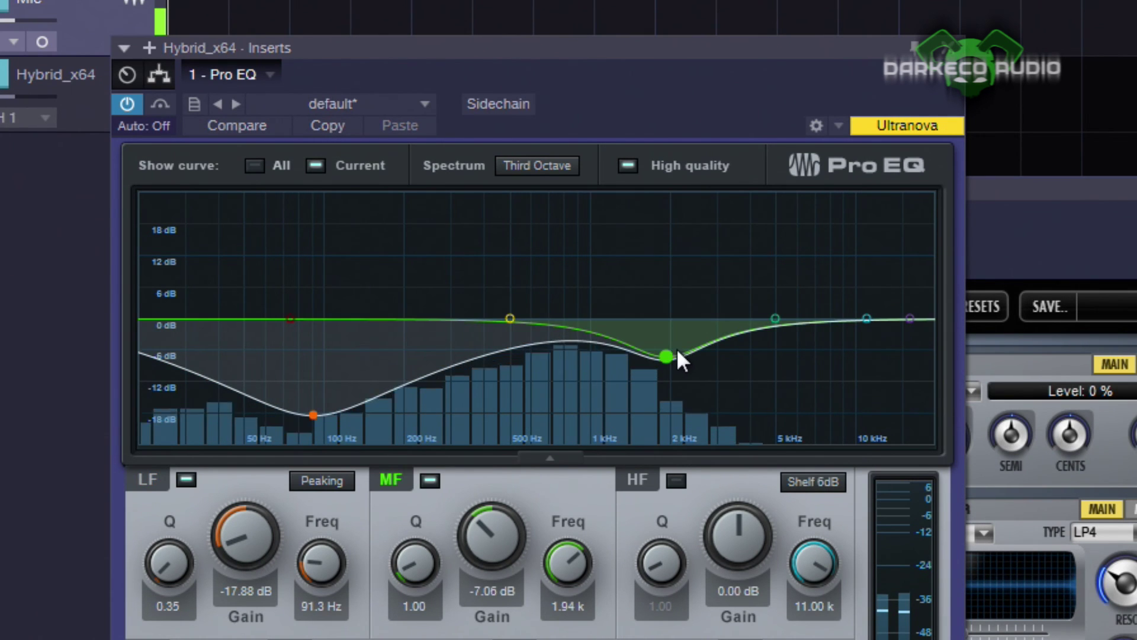
mouse_move(665, 351)
mouse_down()
mouse_move(673, 361)
mouse_move(644, 372)
mouse_move(589, 364)
mouse_move(669, 354)
mouse_up()
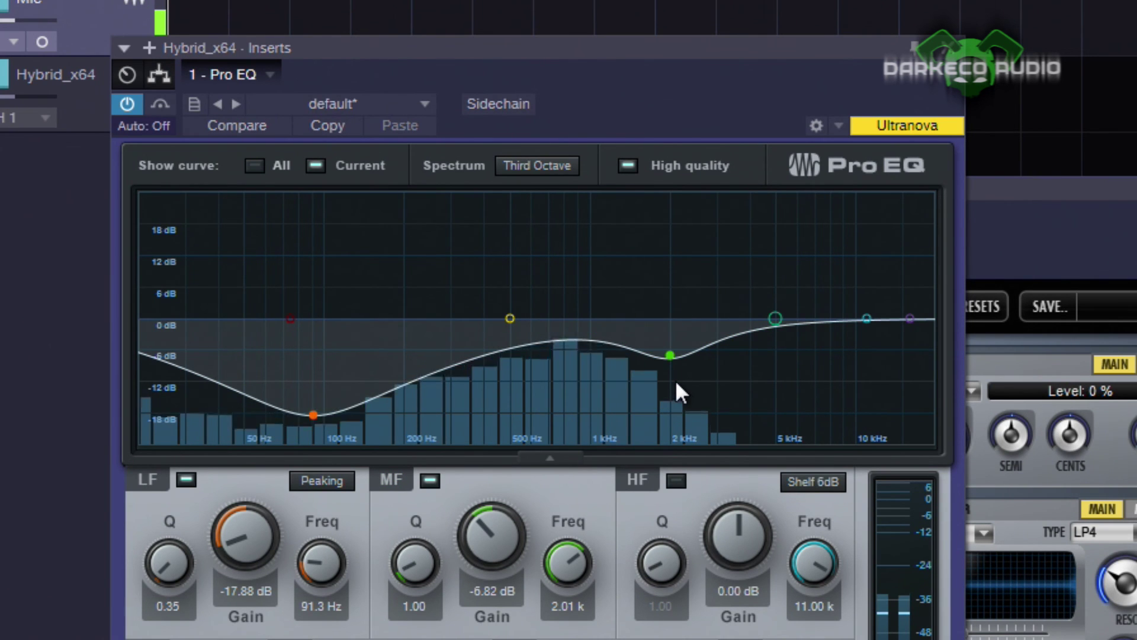